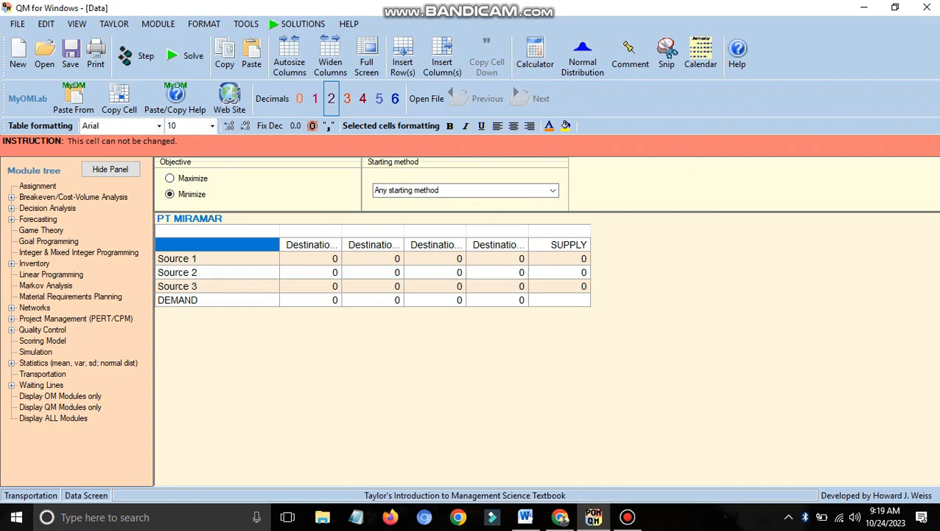
Name the three source rows Bebek, Scoopy and Matic.
left_click(218, 258)
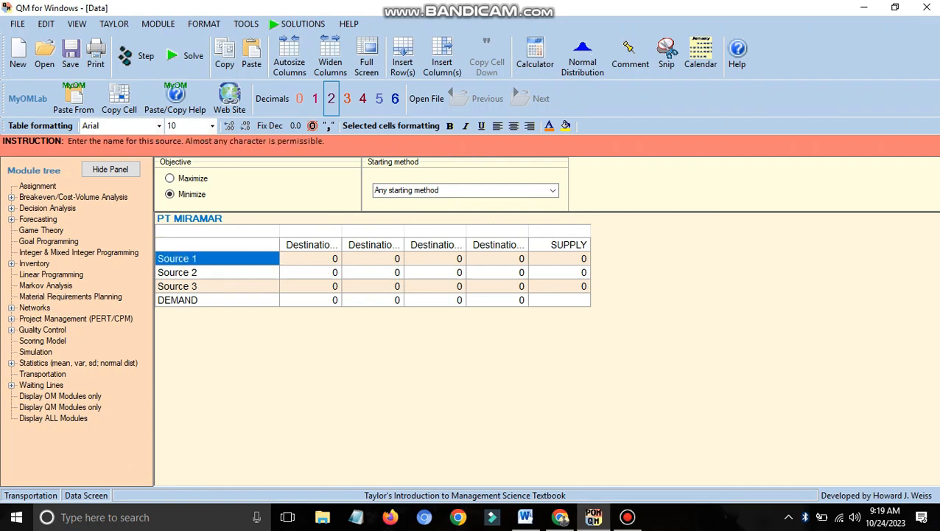
type("Bebek")
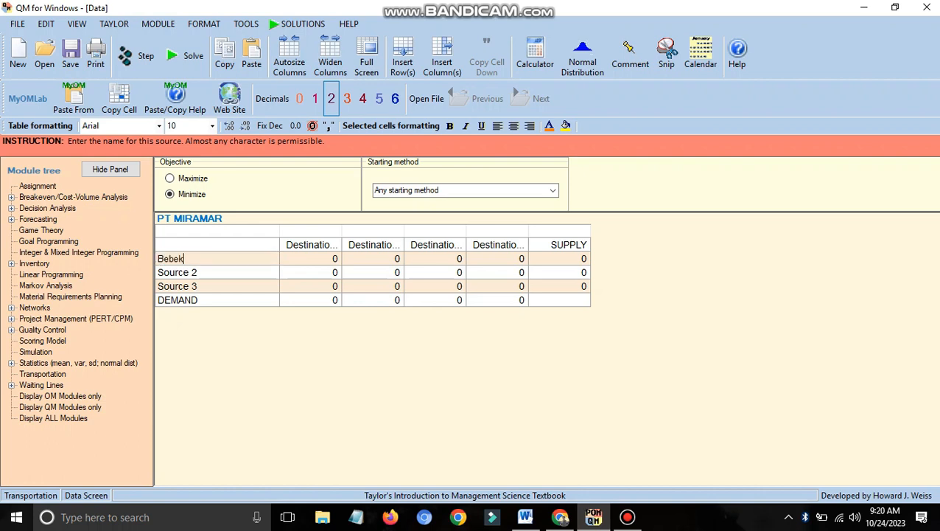
key("Return")
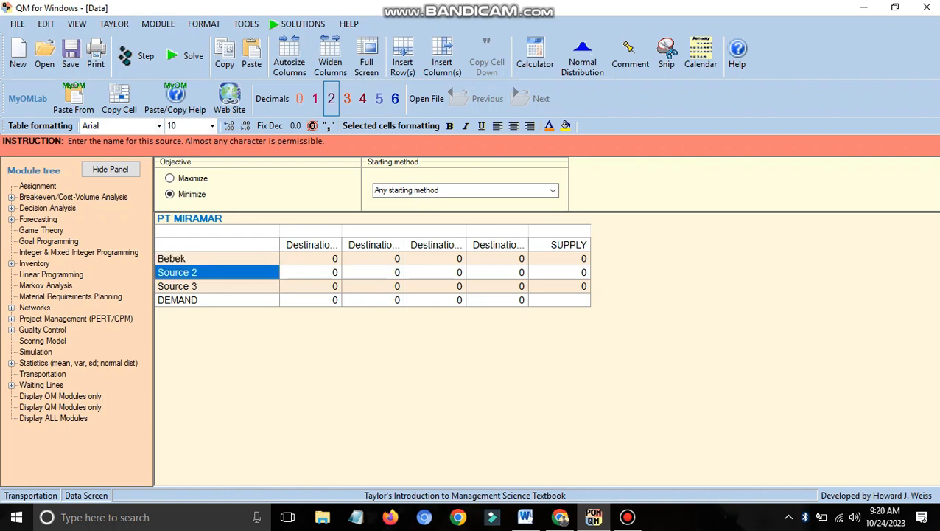
type("Scop")
key("BackSpace")
type("opy")
key("Return")
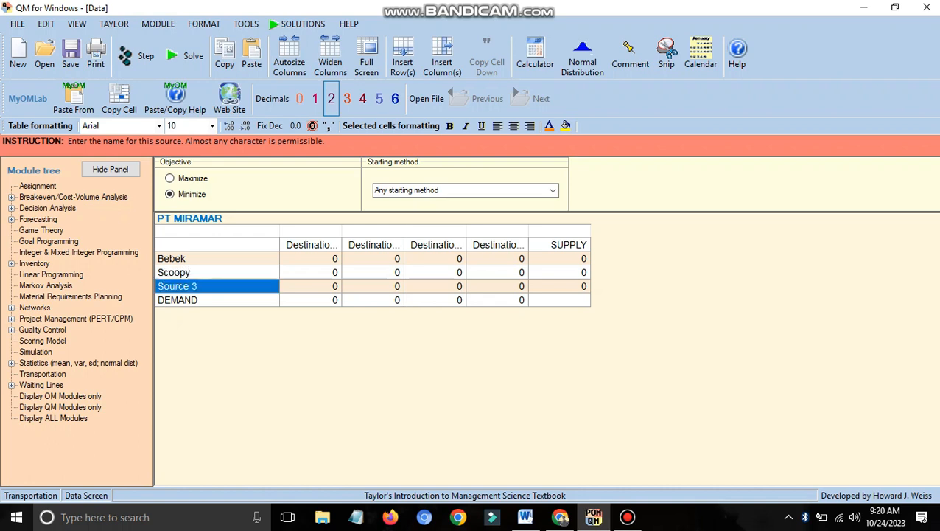
type("Ma")
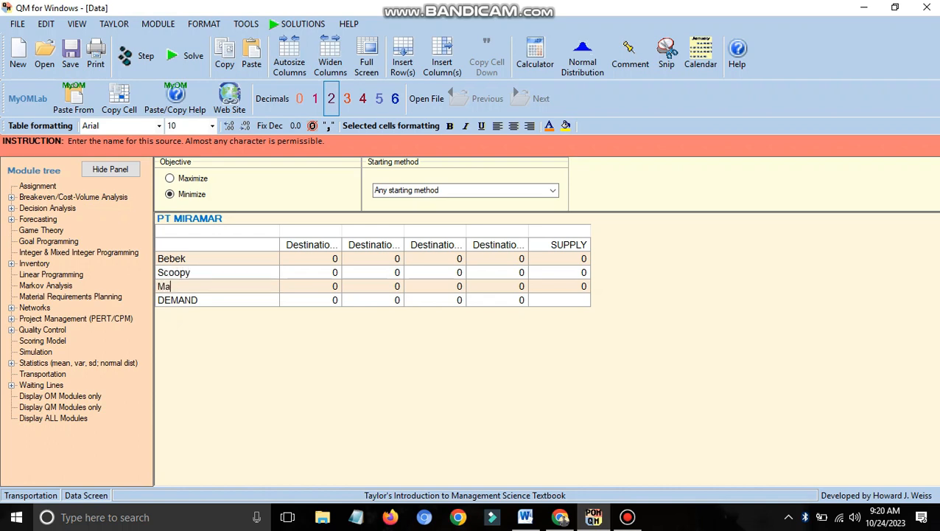
type("tic")
Name the four destination columns Solo, Semarang, Surabaya and Yogyakarta.
left_click(317, 244)
type("Solo")
key("Right")
type("Semarang")
key("Right")
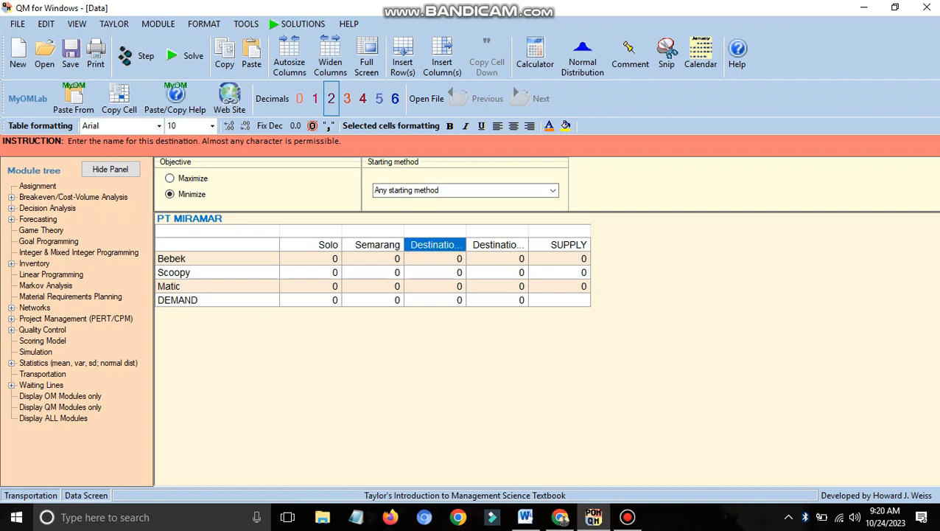
type("Surabaya")
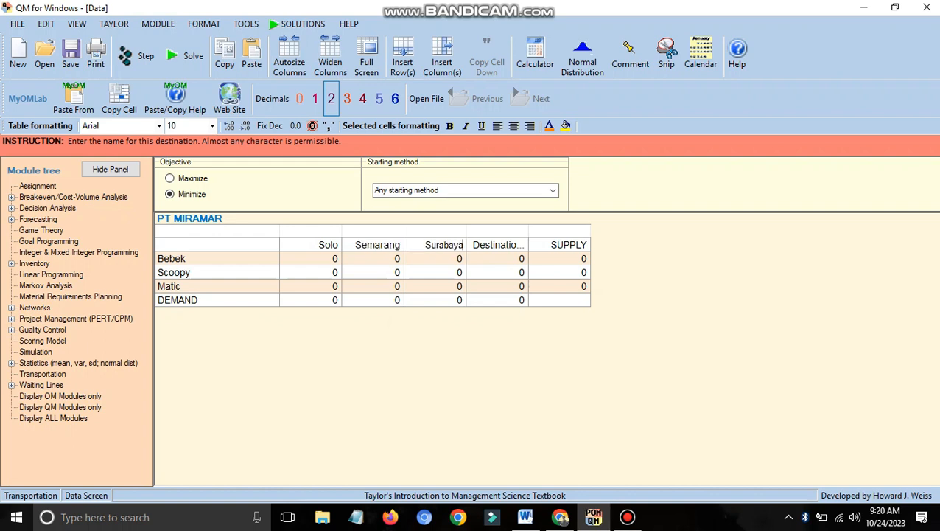
key("Right")
type("Yogyakarta")
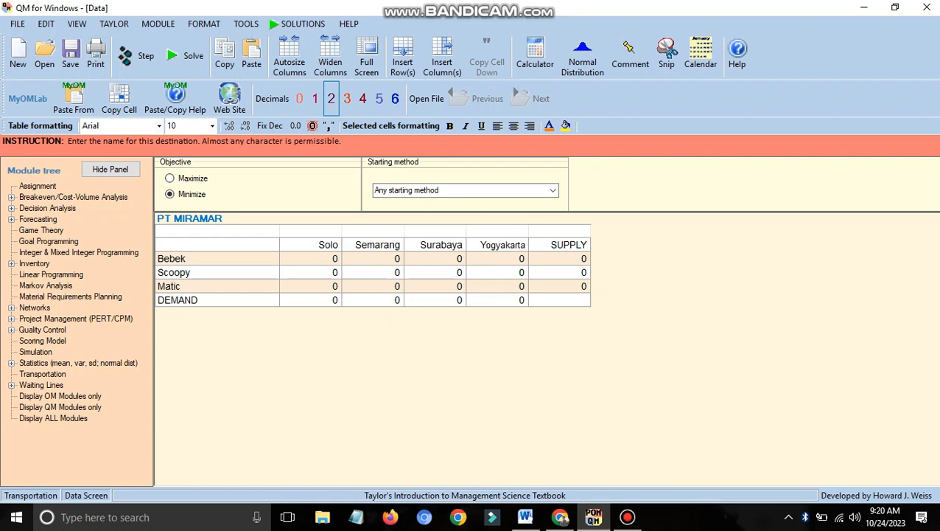
key("Right")
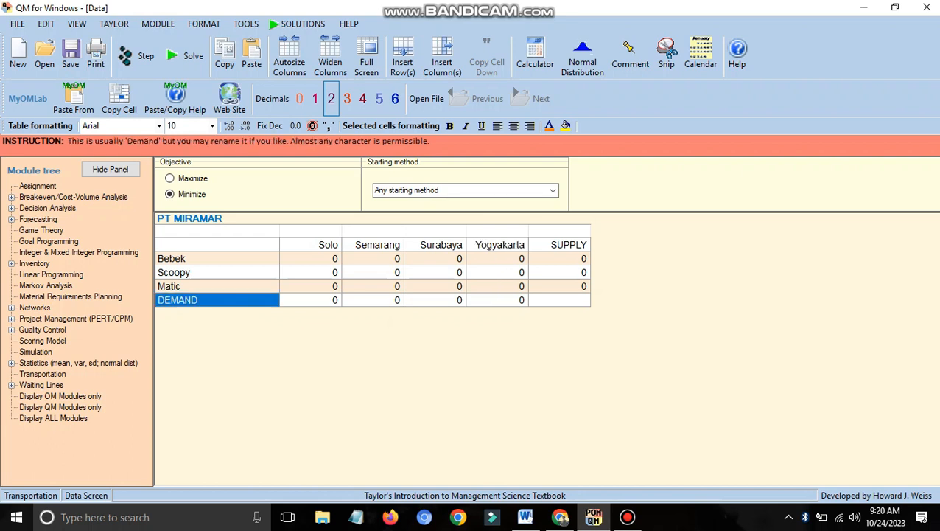
left_click(559, 245)
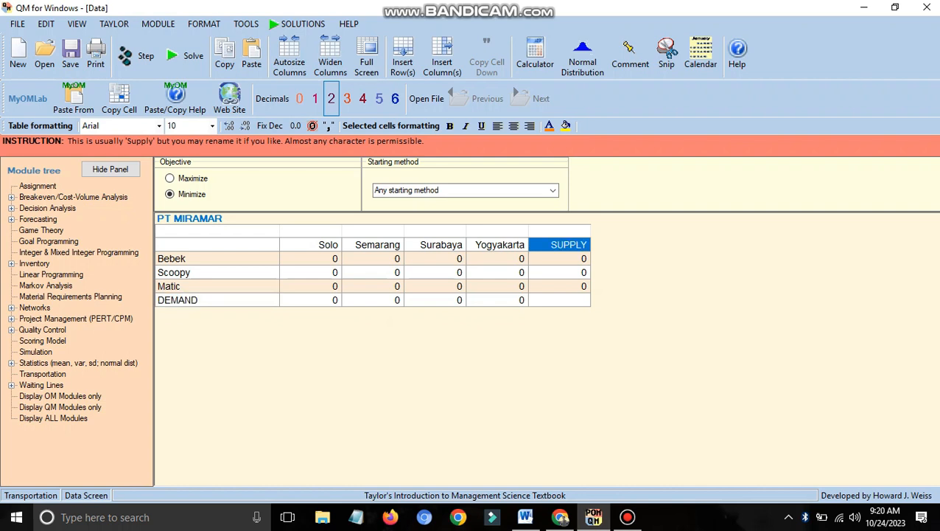
key("Return")
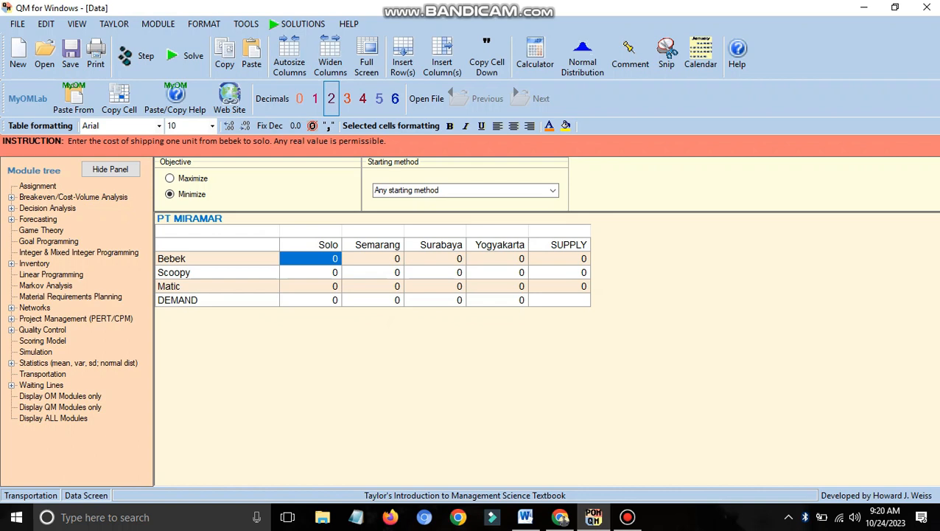
Enter Bebek's shipping costs as 5 to Solo, 10 to Semarang, 15 to Surabaya and 12 to Yogyakarta.
left_click(310, 259)
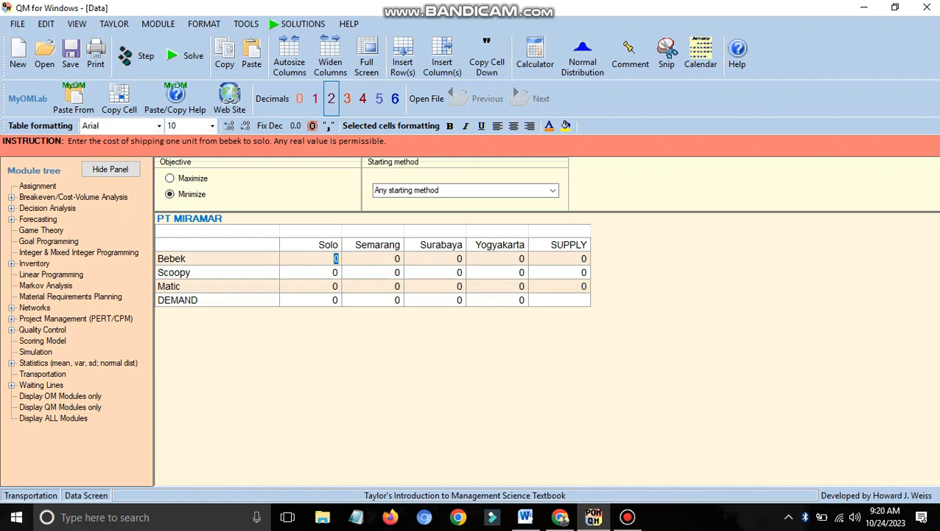
type("5")
key("Tab")
type("10")
key("Tab")
type("15")
key("Tab")
type("12")
key("Return")
Enter Scoopy's shipping costs as 6 to Solo, 8 to Semarang, 10 to Surabaya and 9 to Yogyakarta.
key("Left")
key("Left")
key("Left")
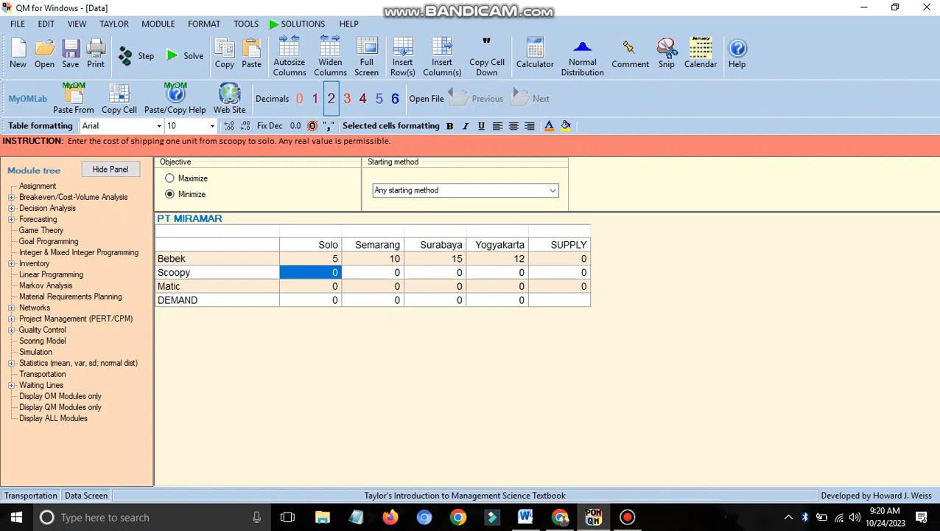
type("6")
key("Tab")
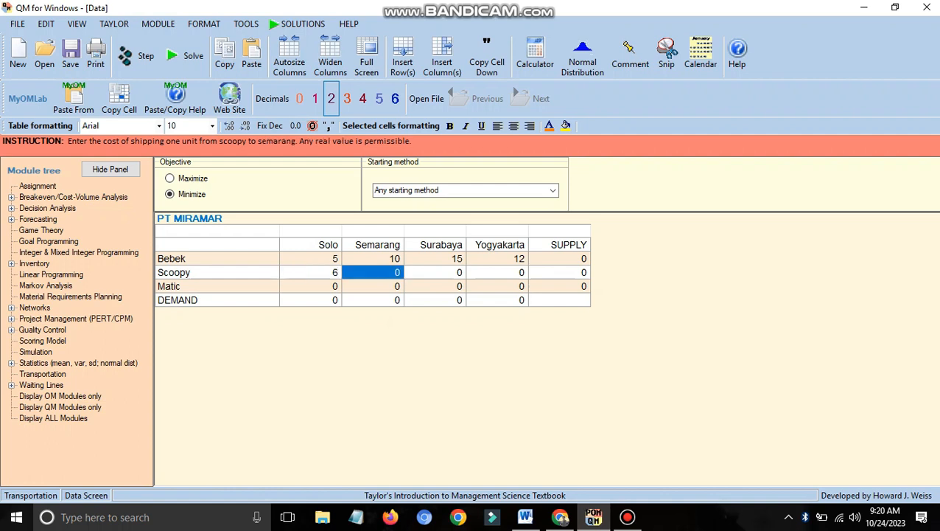
type("8")
key("Tab")
type("10")
key("Tab")
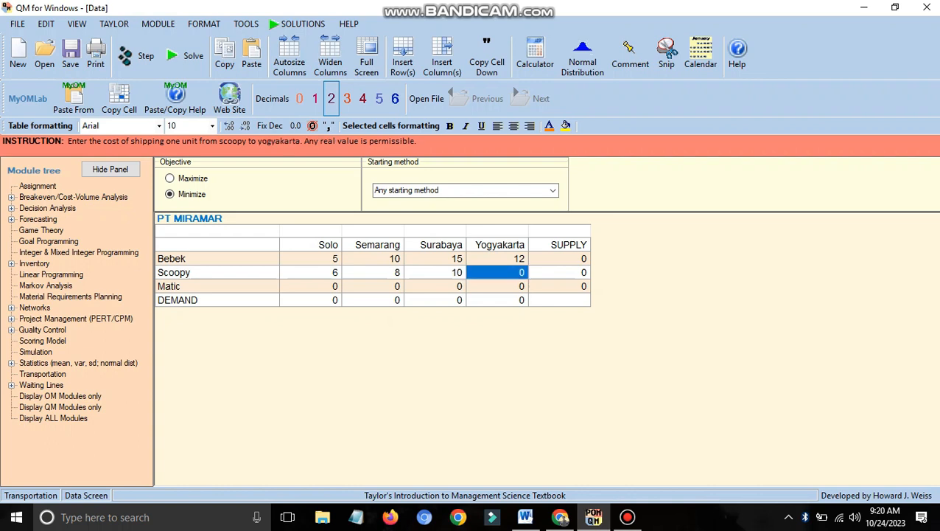
type("9")
Enter Matic's shipping costs as 4 to Solo, 6 to Semarang, 12 to Surabaya and 10 to Yogyakarta.
key("Down")
key("Left")
key("Left")
key("Left")
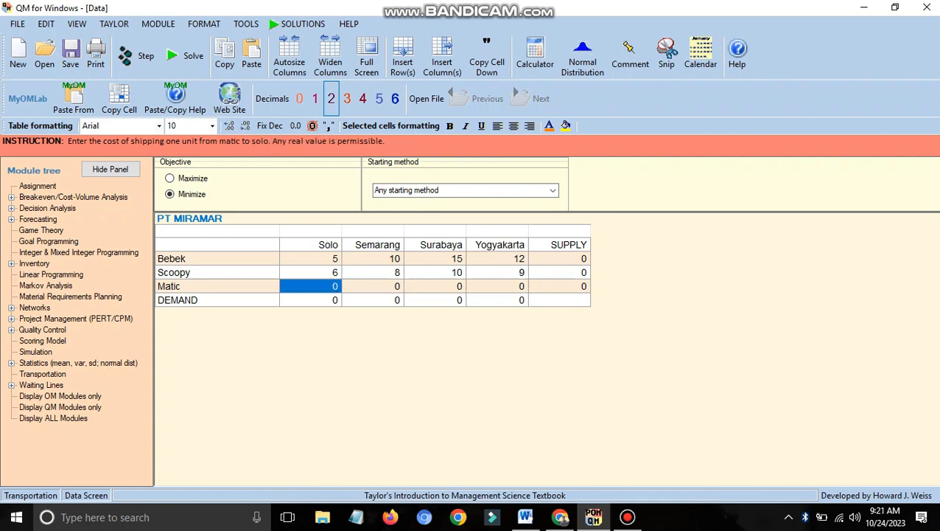
type("4")
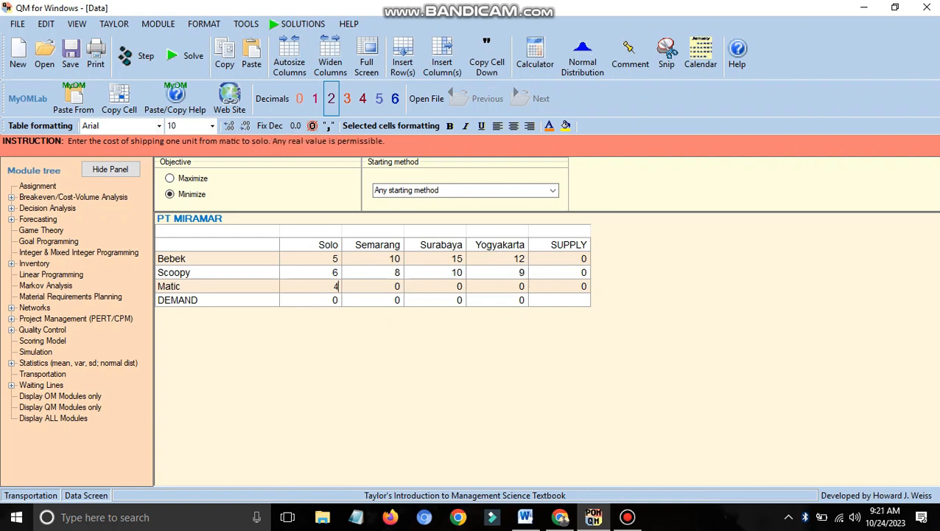
key("Tab")
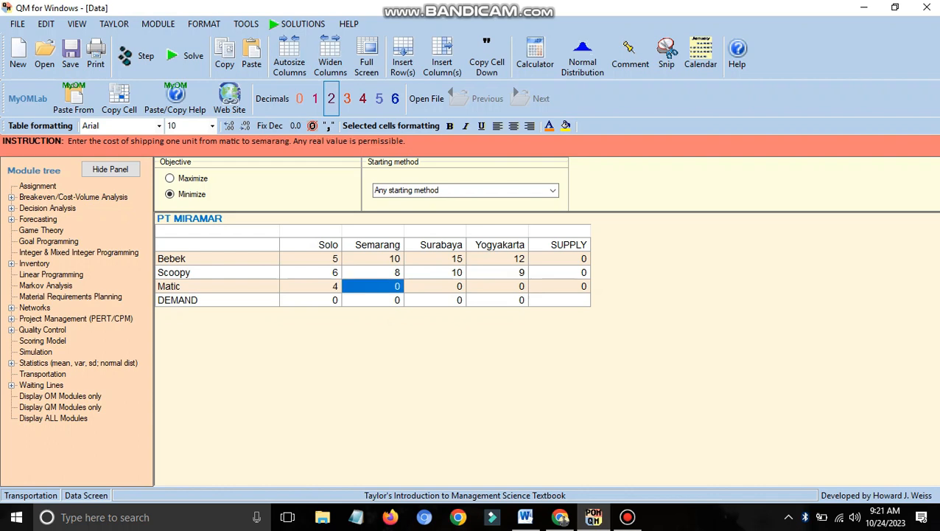
type("6")
key("Tab")
type("12")
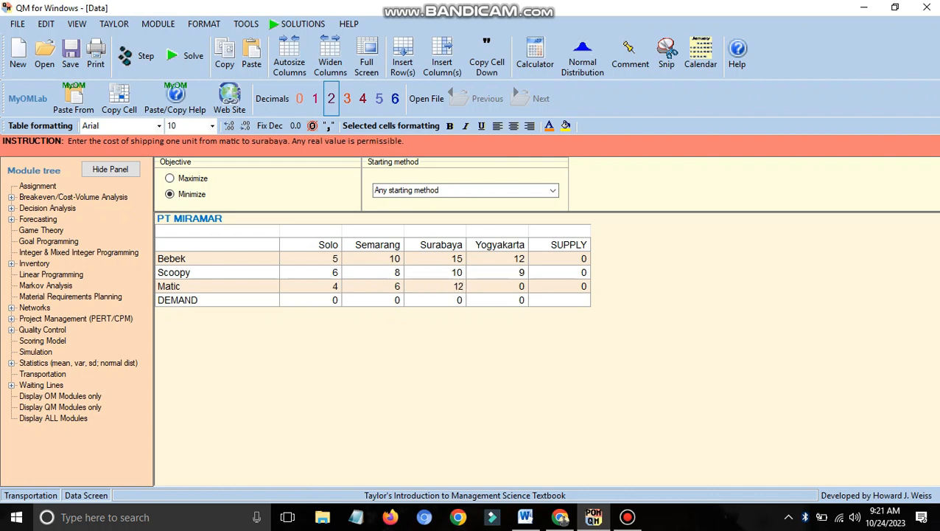
key("Tab")
type("10")
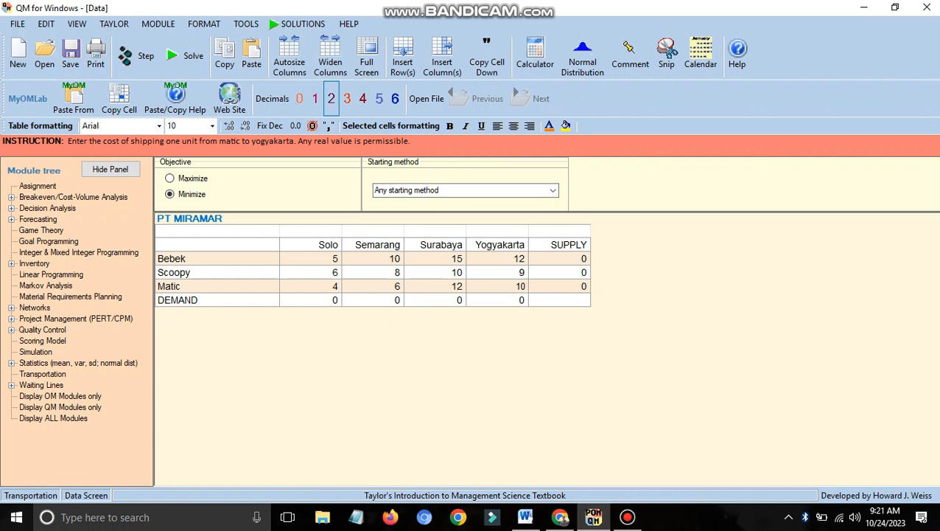
Set the supply to 200 for Bebek, 300 for Scoopy and 500 for Matic.
left_click(559, 259)
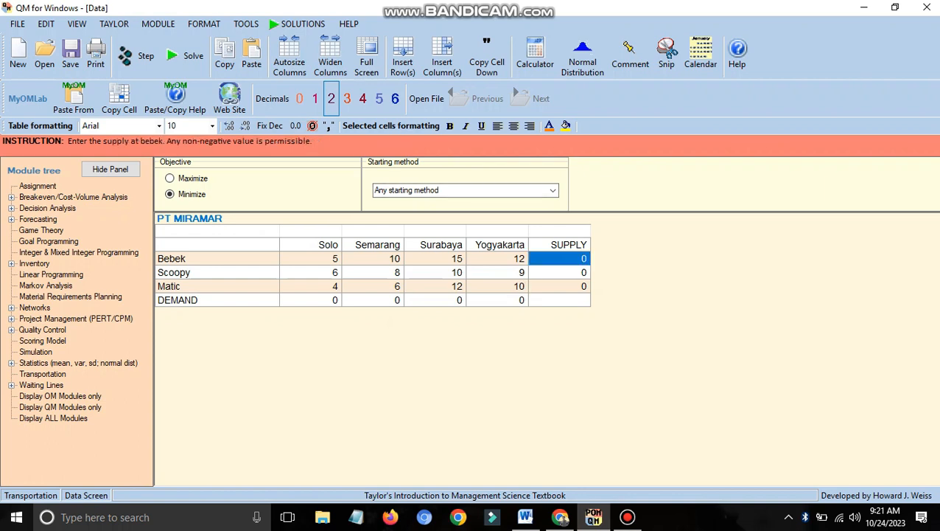
type("200")
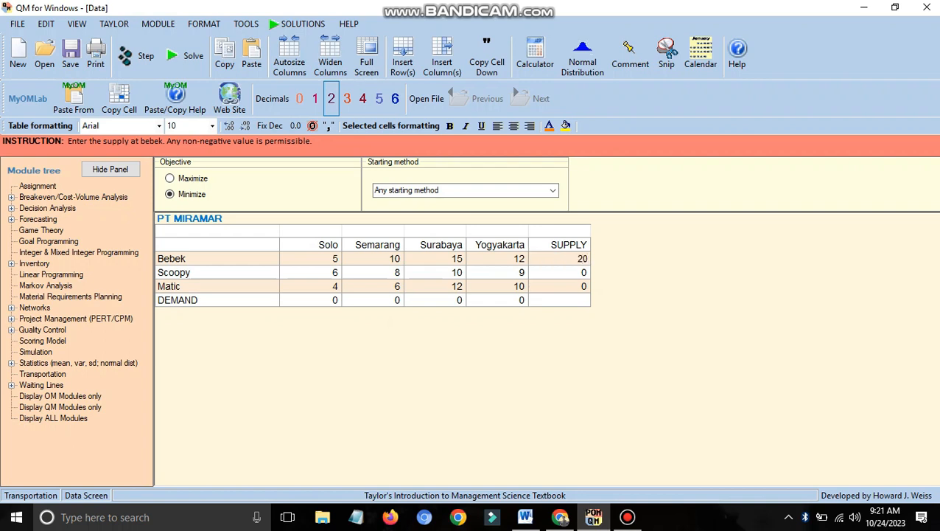
key("Return")
type("300")
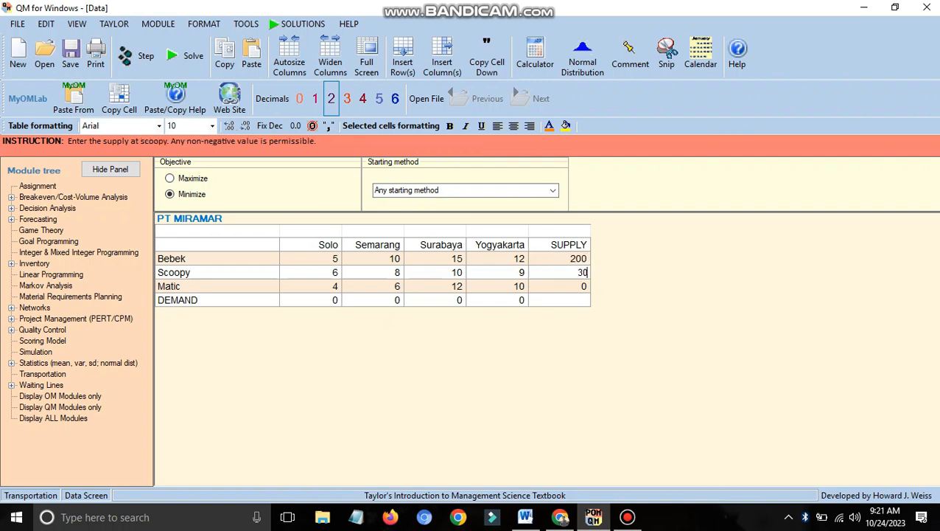
key("Return")
type("500")
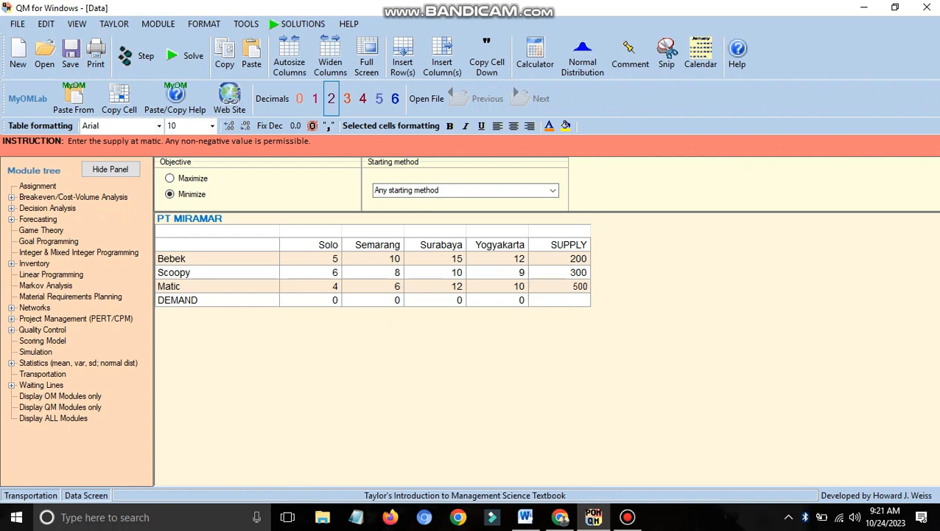
key("Return")
Set the demand to 100 for Solo, 200 for Semarang, 300 for Surabaya and 400 for Yogyakarta.
key("Left")
key("Left")
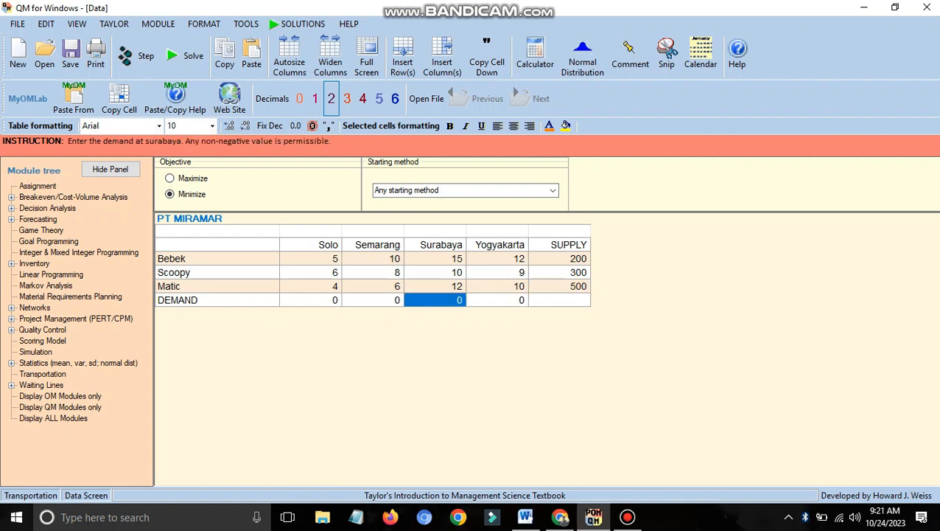
key("Left")
key("Left")
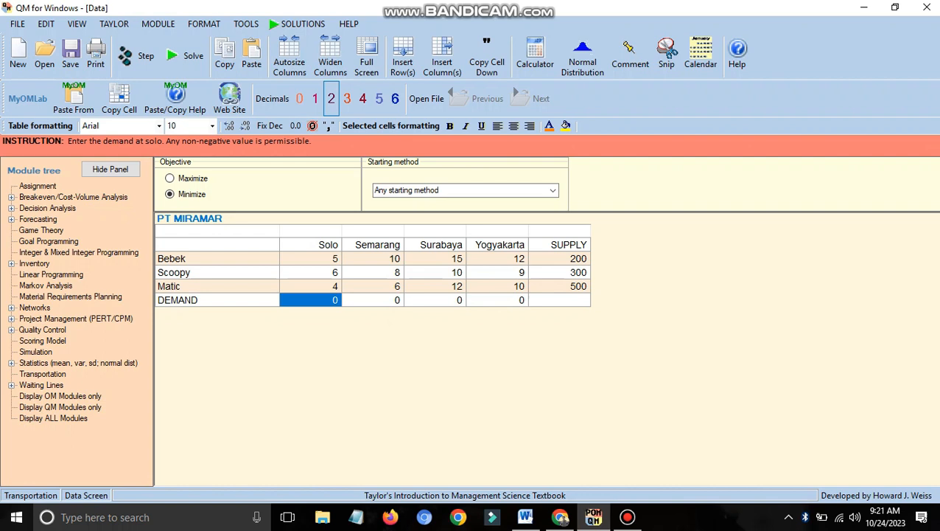
type("100")
key("Tab")
type("200")
key("Tab")
type("300")
key("Tab")
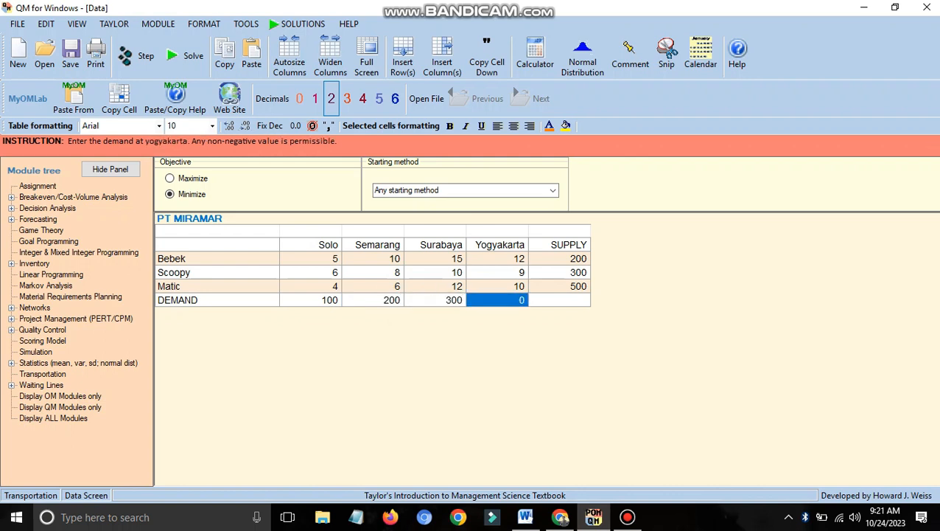
type("400")
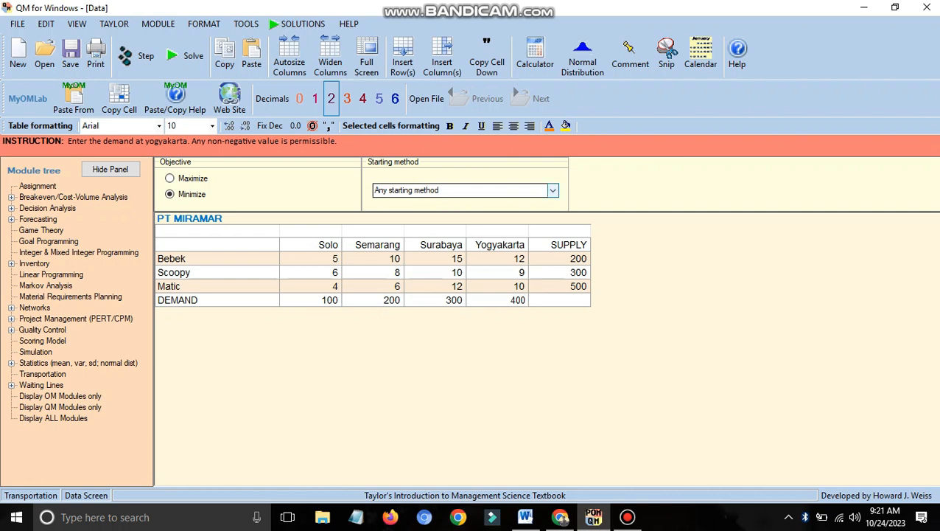
Choose Vogel's Approximation Method as the starting method and solve the transportation problem.
left_click(553, 190)
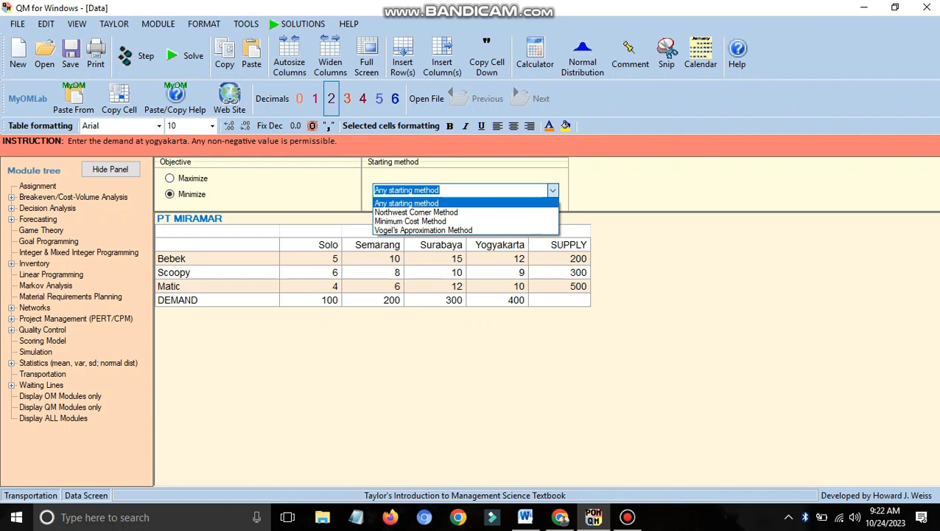
left_click(424, 230)
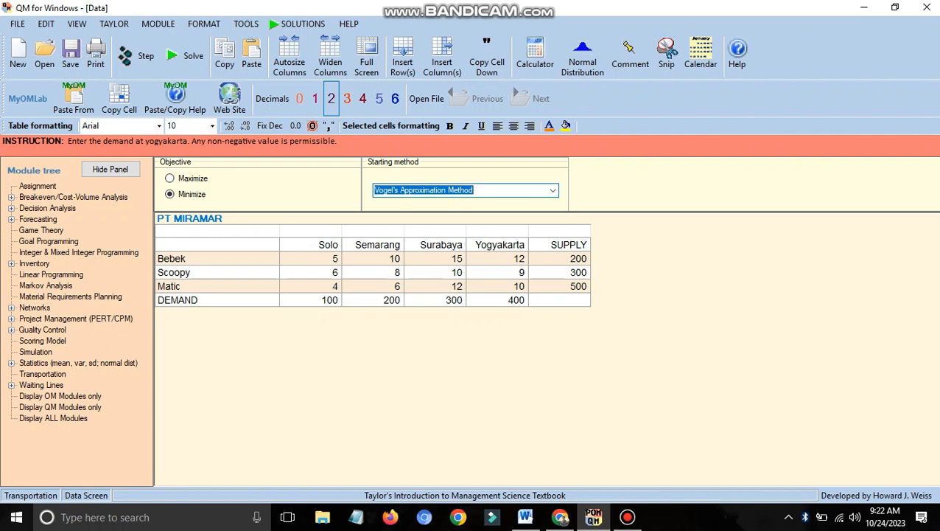
left_click(466, 190)
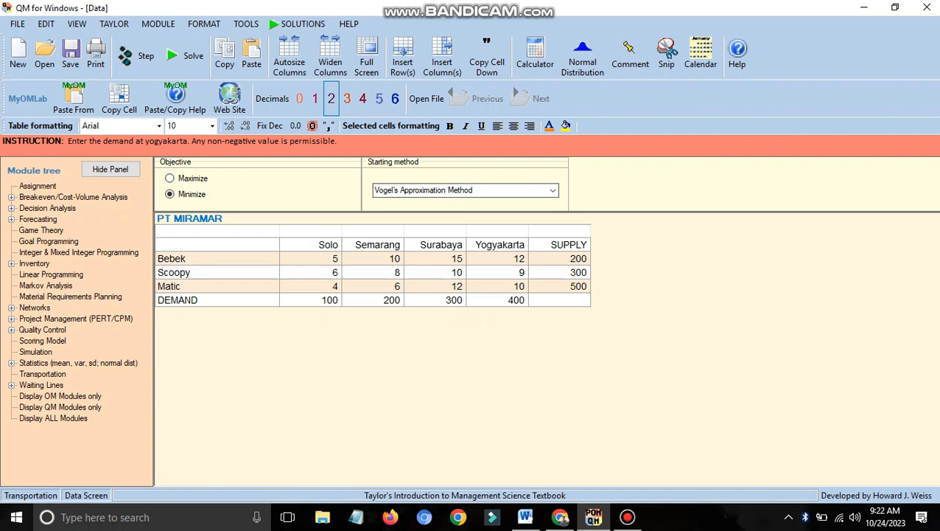
left_click(186, 57)
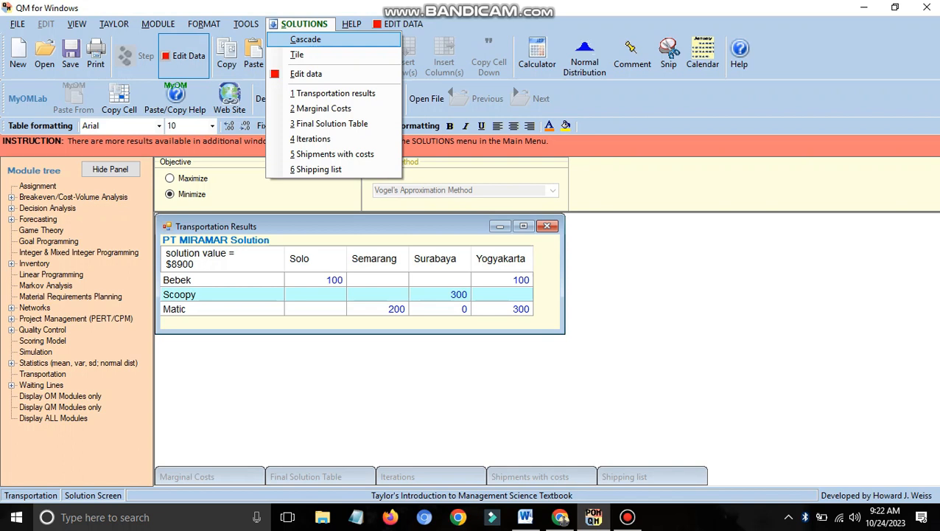
key("Up")
key("Up")
key("Up")
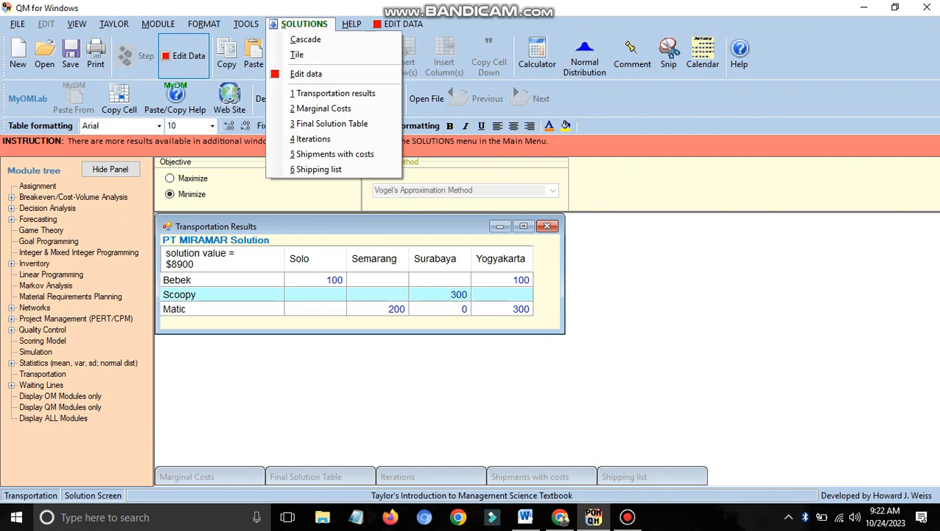
key("Escape")
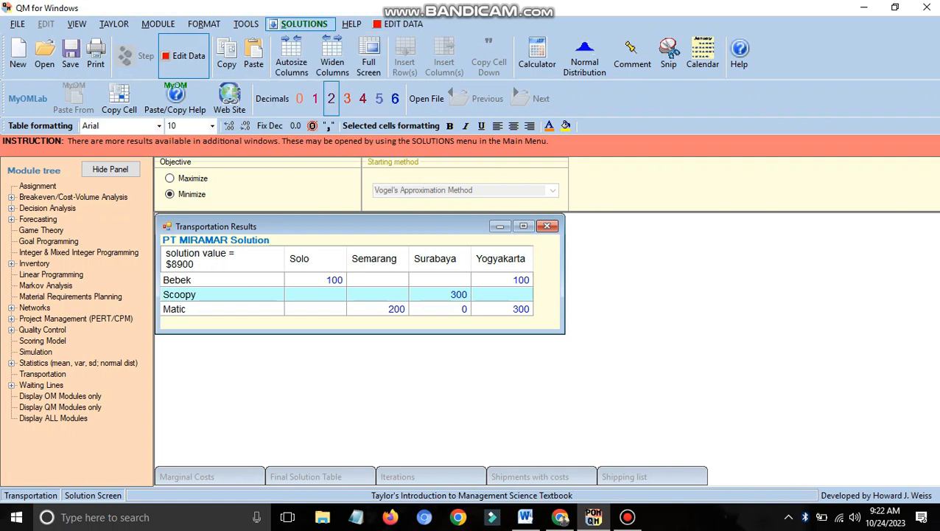
left_click(302, 24)
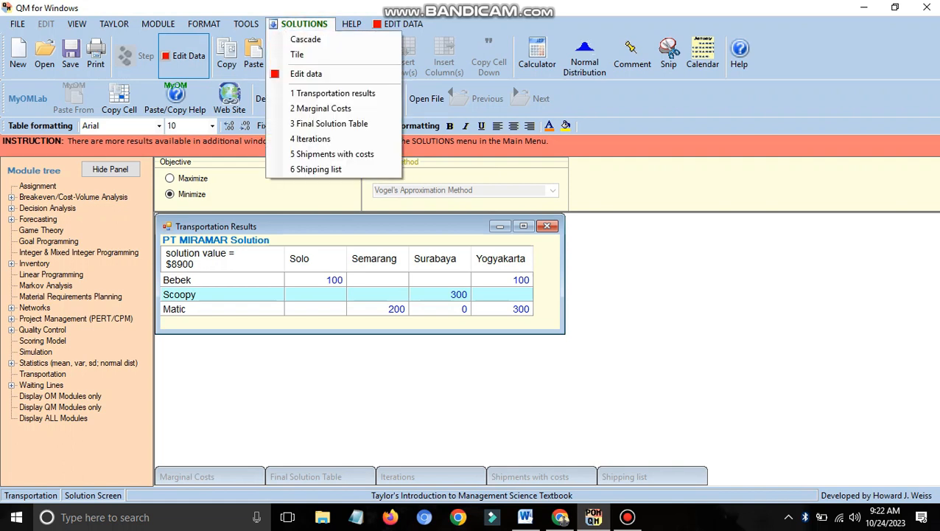
key("Escape")
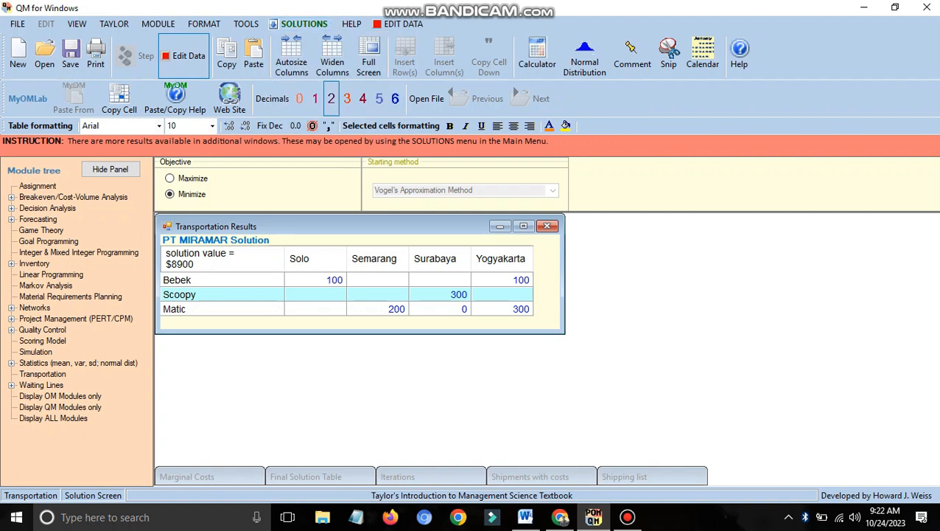
Examine the optimal shipments from Bebek, Scoopy and Matic to each city in the Transportation Results table.
left_click(223, 280)
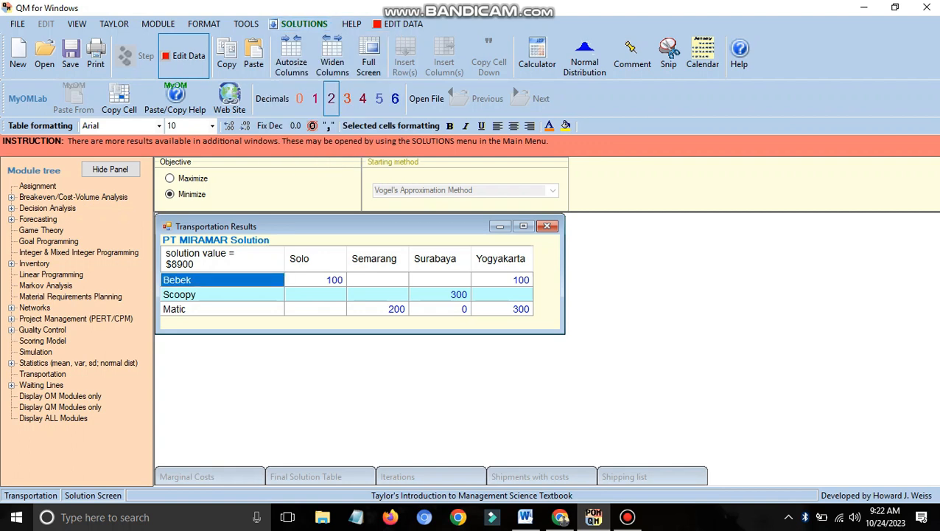
left_click(315, 280)
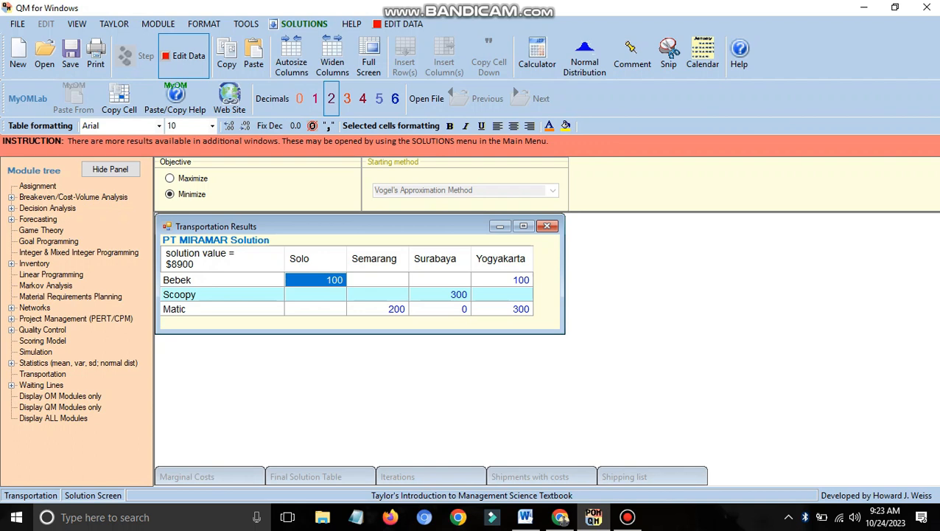
left_click(501, 280)
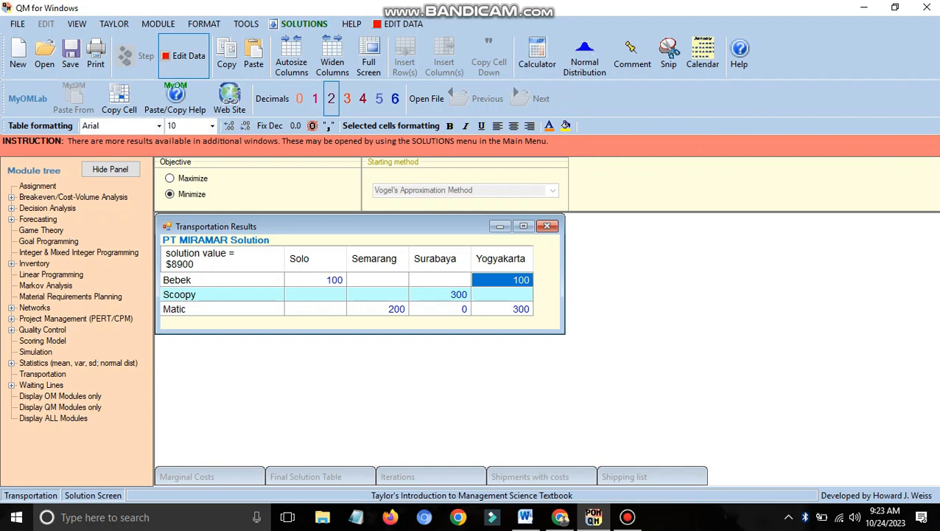
left_click(441, 294)
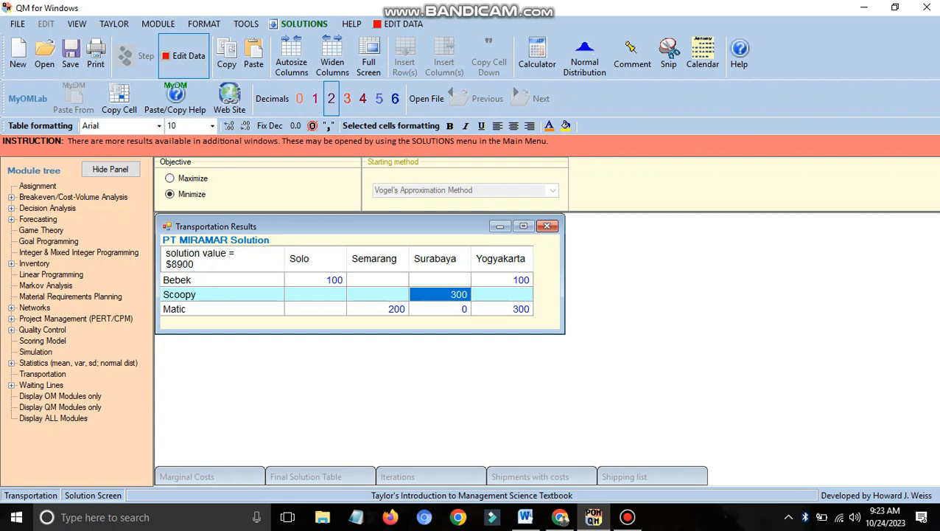
left_click(378, 308)
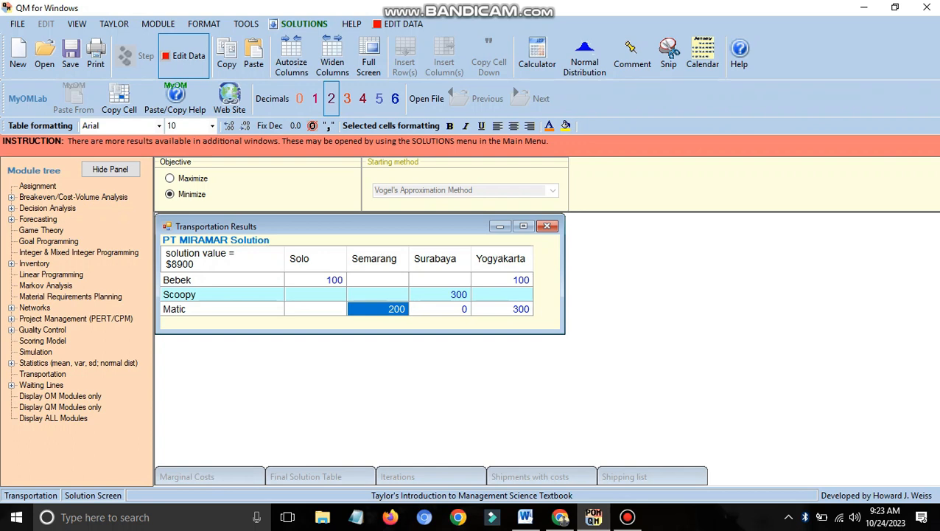
Open the Marginal Costs report and position its window over the Transportation Results.
left_click(302, 23)
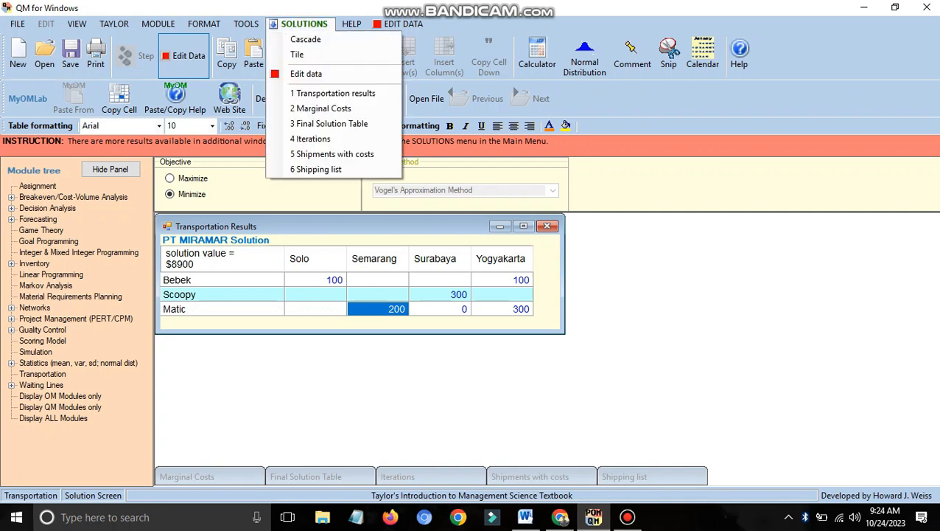
left_click(324, 108)
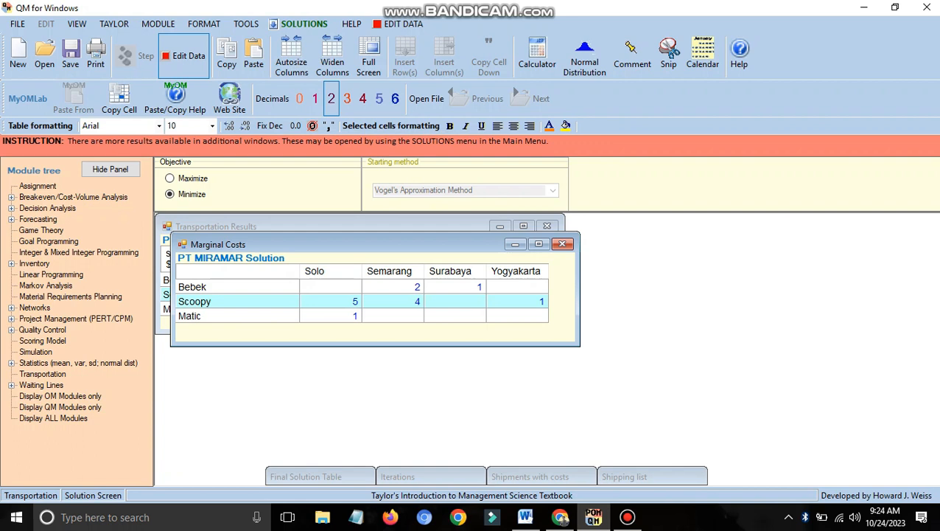
left_click_drag(368, 244, 359, 334)
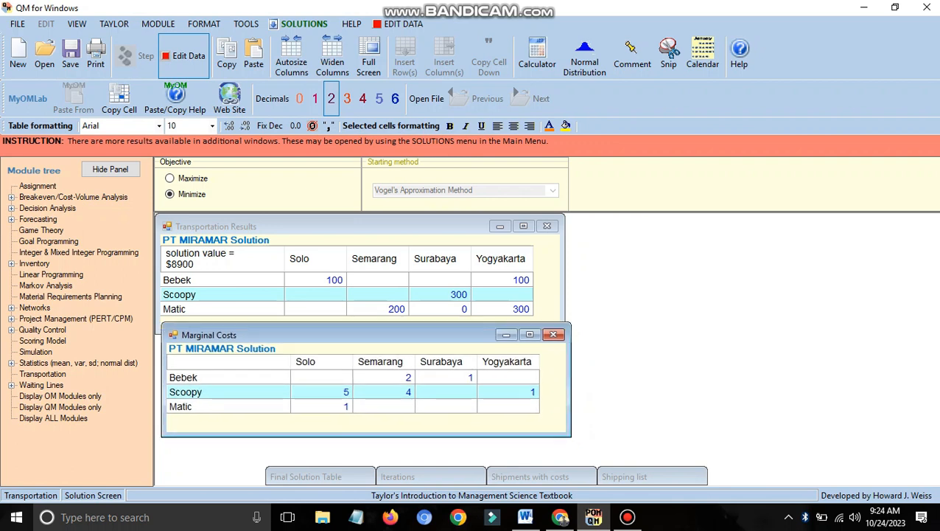
left_click_drag(359, 335, 356, 233)
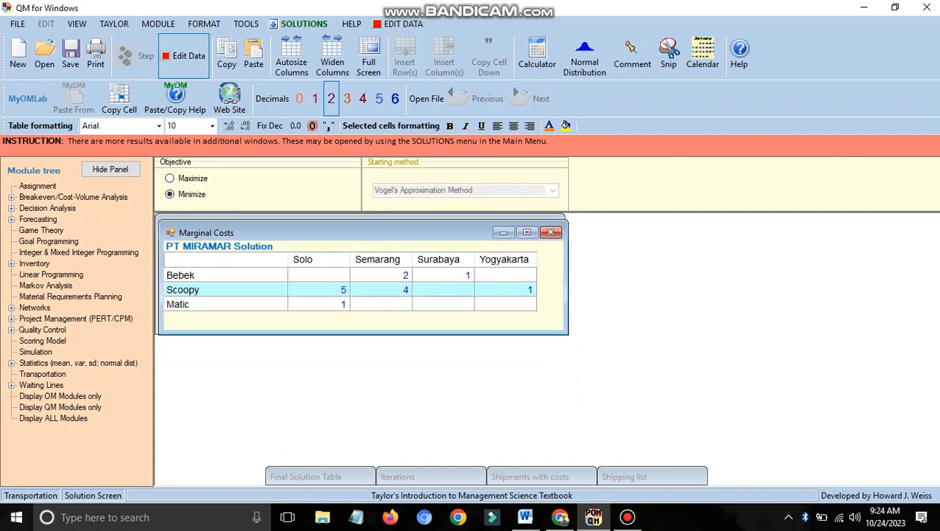
Examine the marginal costs of the unused routes for Bebek, Scoopy and Matic.
left_click(226, 275)
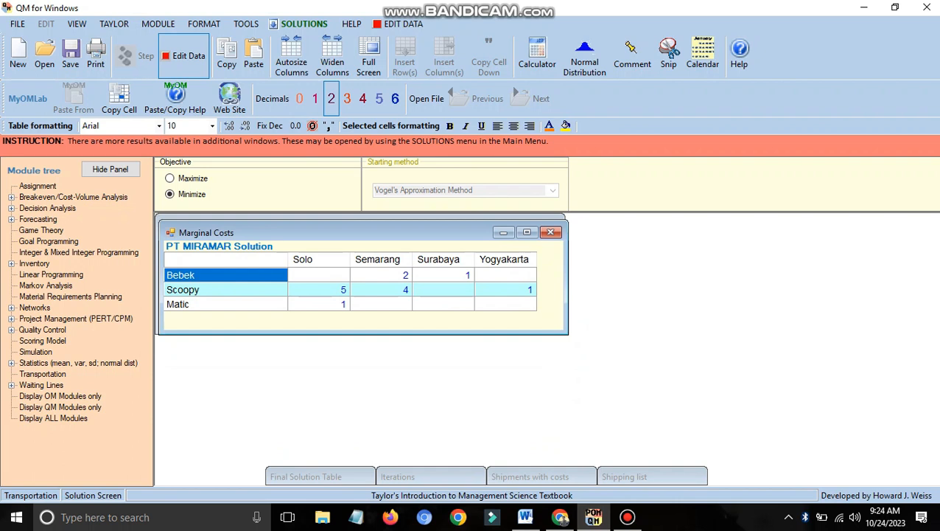
left_click(381, 275)
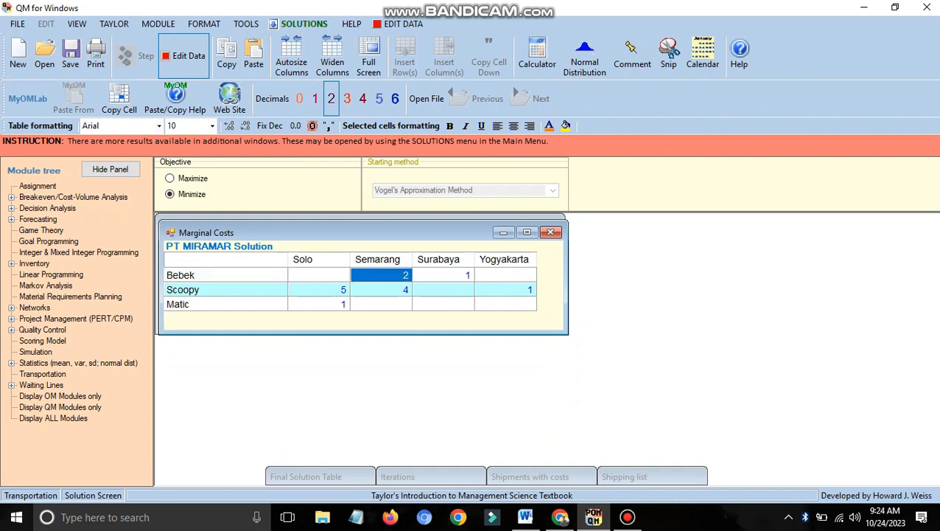
left_click(444, 274)
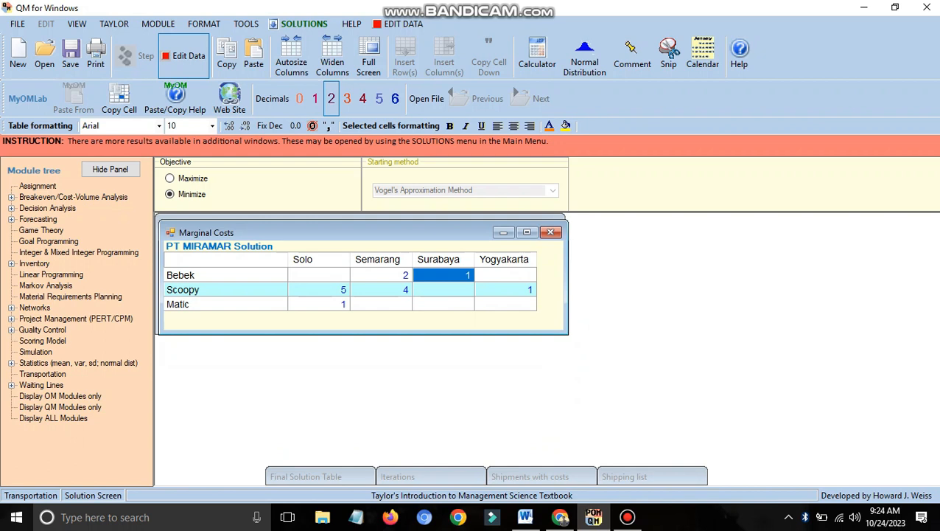
left_click(319, 275)
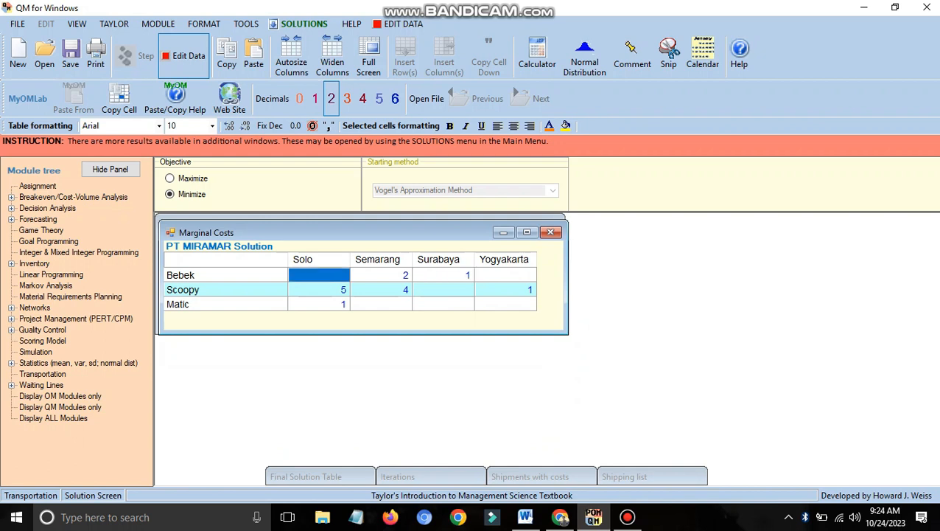
left_click(381, 289)
left_click(505, 290)
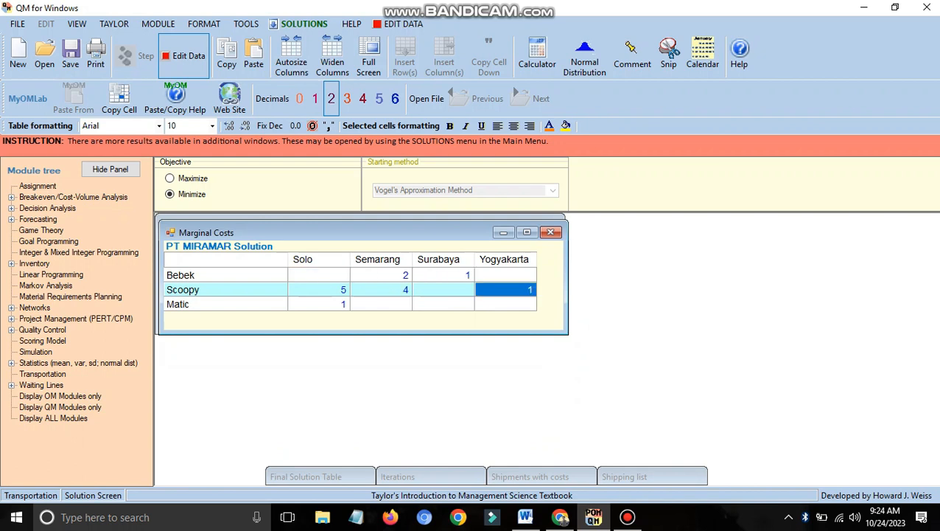
left_click(319, 304)
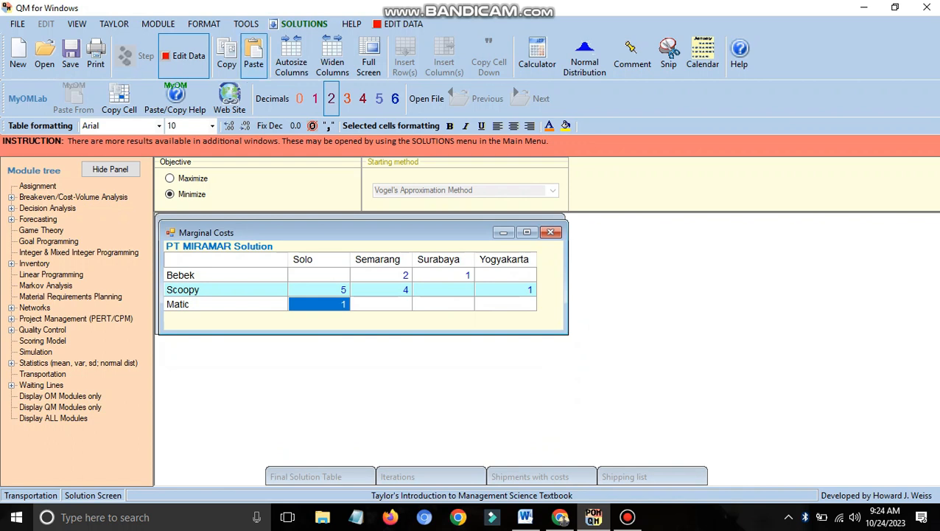
Open the Final Solution Table and examine Bebek's entries for Solo and Semarang.
left_click(302, 24)
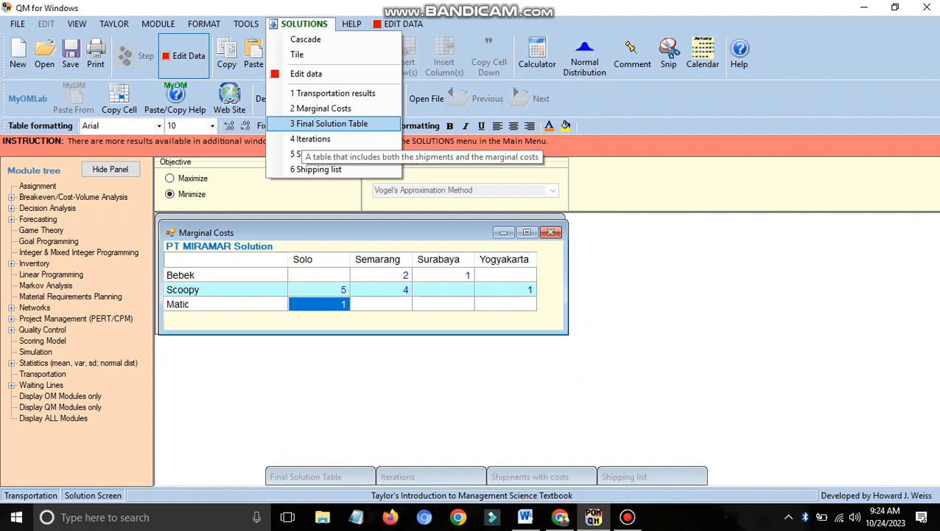
left_click(329, 123)
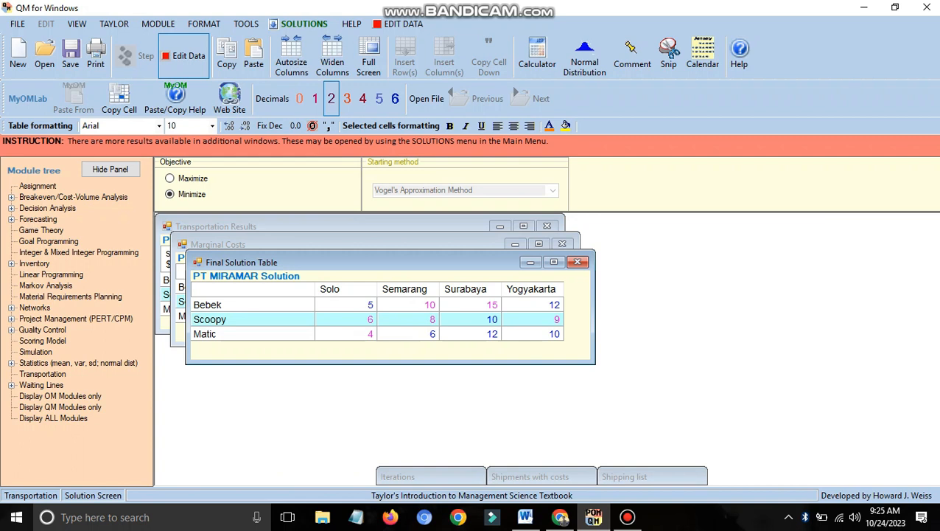
left_click(346, 304)
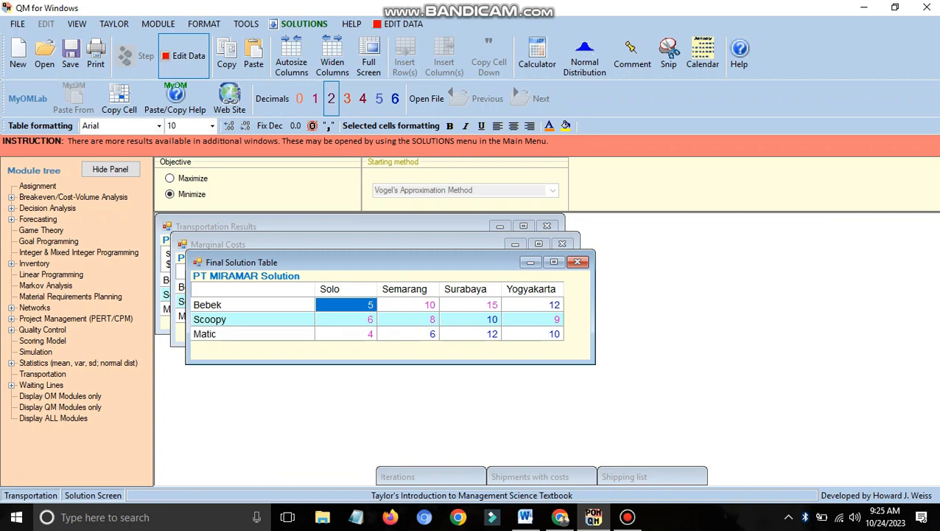
left_click(409, 304)
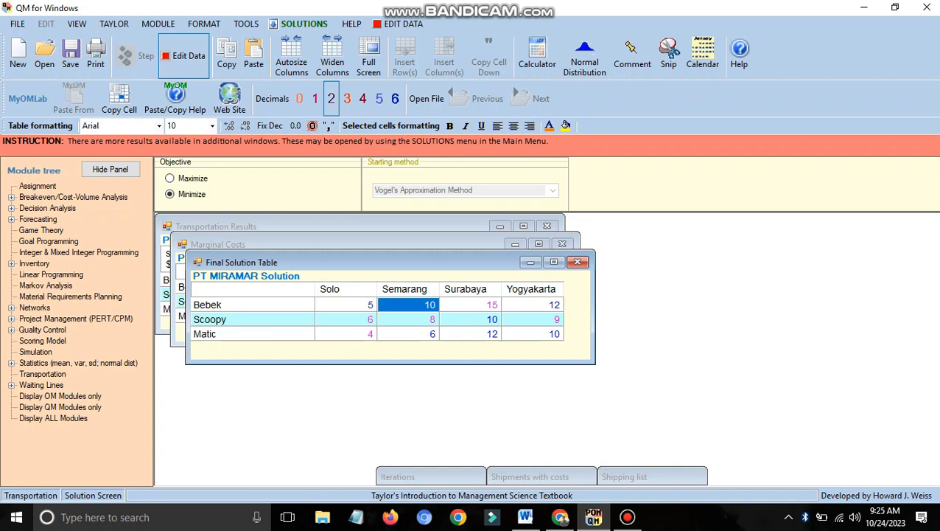
left_click_drag(368, 262, 340, 243)
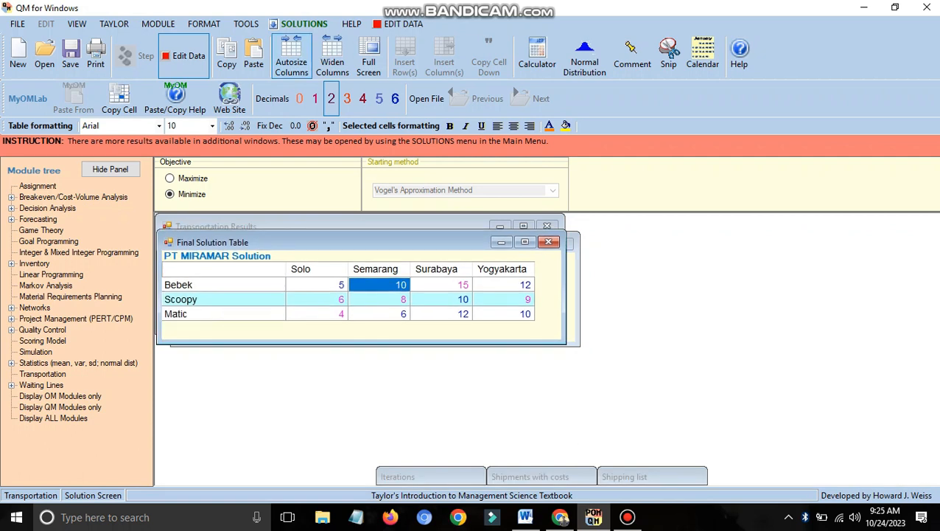
Open the Iterations report and examine Bebek's Semarang and Yogyakarta entries in Iteration 1.
left_click(302, 24)
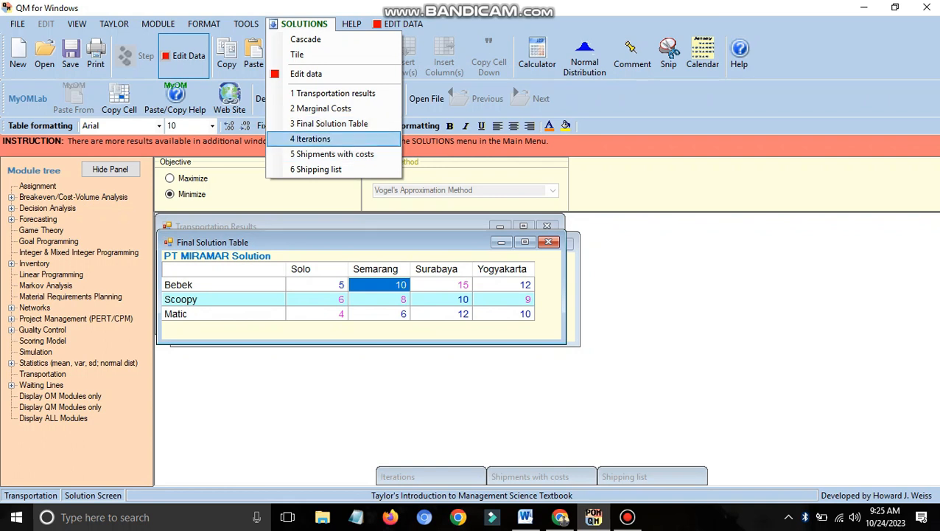
left_click(313, 139)
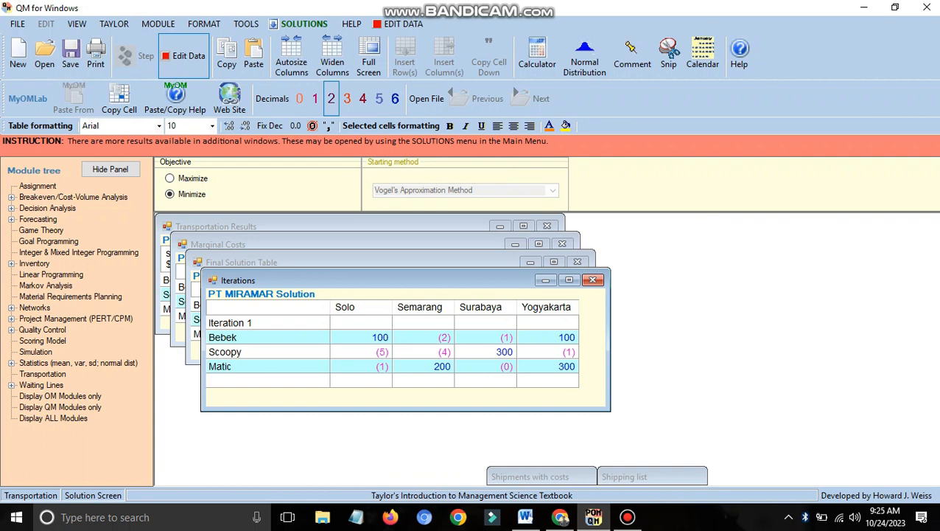
left_click(424, 337)
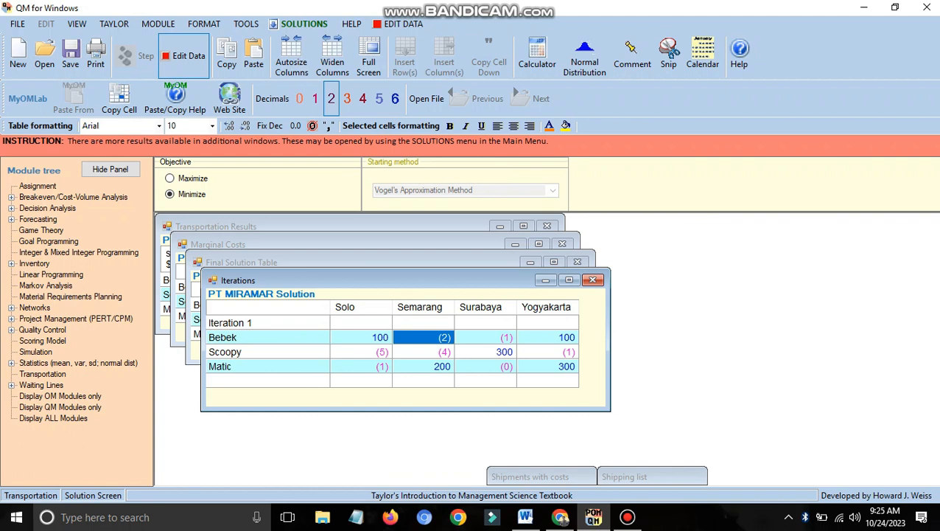
left_click(548, 338)
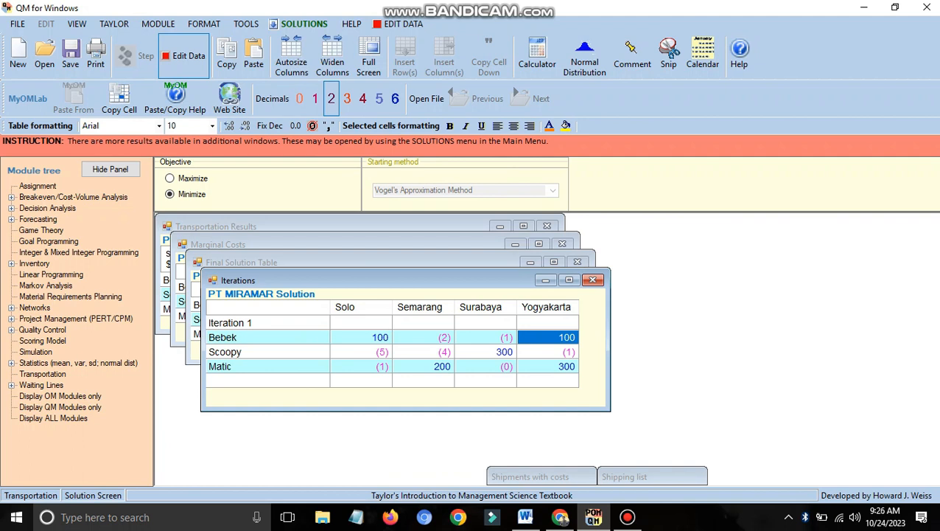
left_click(267, 322)
left_click_drag(369, 280, 352, 246)
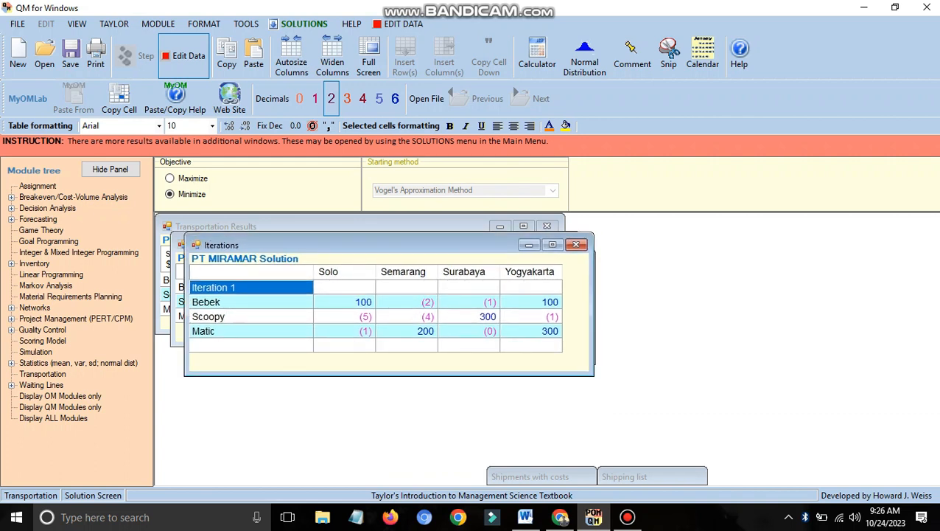
Open the Shipments with costs report and examine the Solo entries for Bebek and Scoopy.
left_click(299, 23)
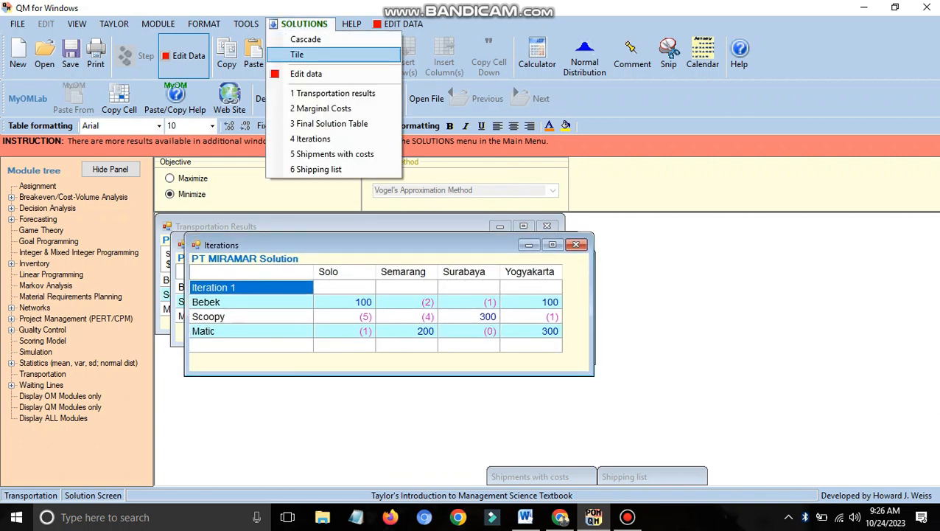
left_click(345, 155)
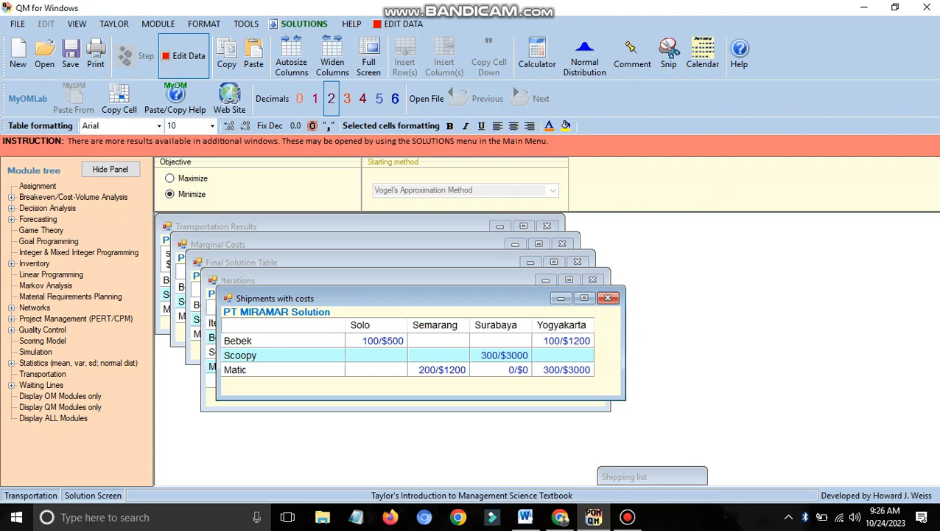
left_click(377, 340)
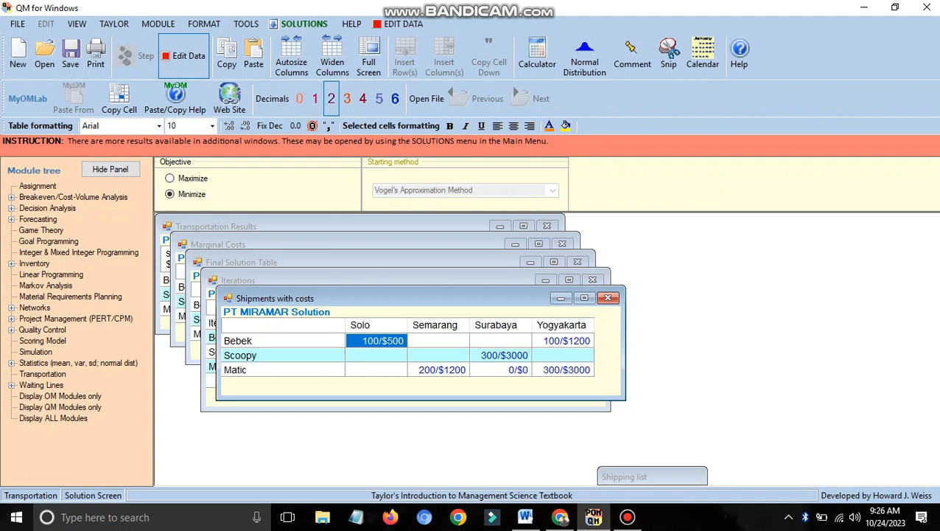
left_click(377, 355)
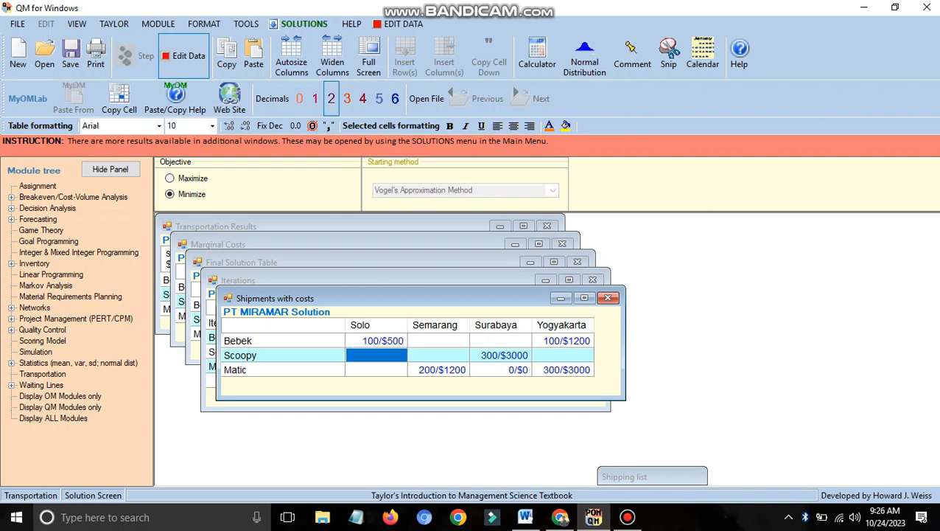
left_click(628, 517)
left_click(637, 97)
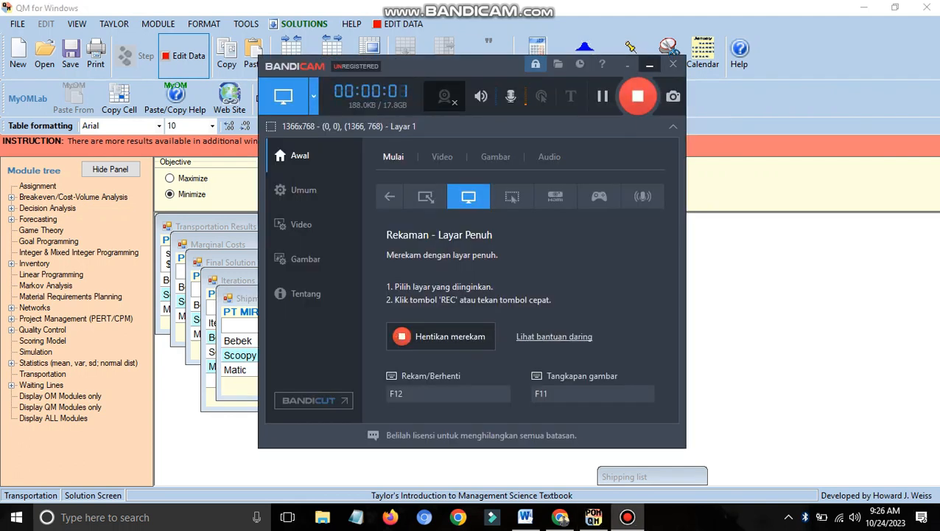
left_click(649, 65)
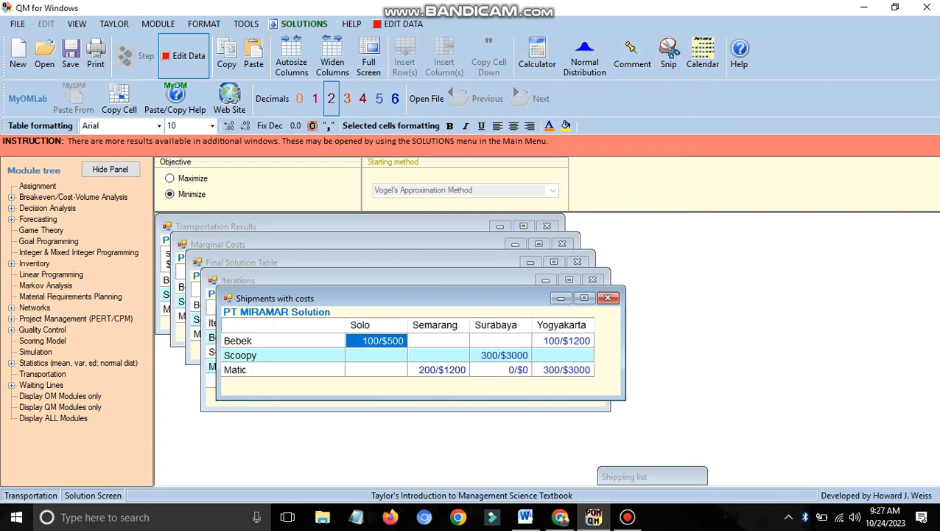
Examine the Shipments with costs entries for Bebek to Yogyakarta, Scoopy to Surabaya, and Matic to Surabaya, Semarang and Yogyakarta.
left_click(563, 341)
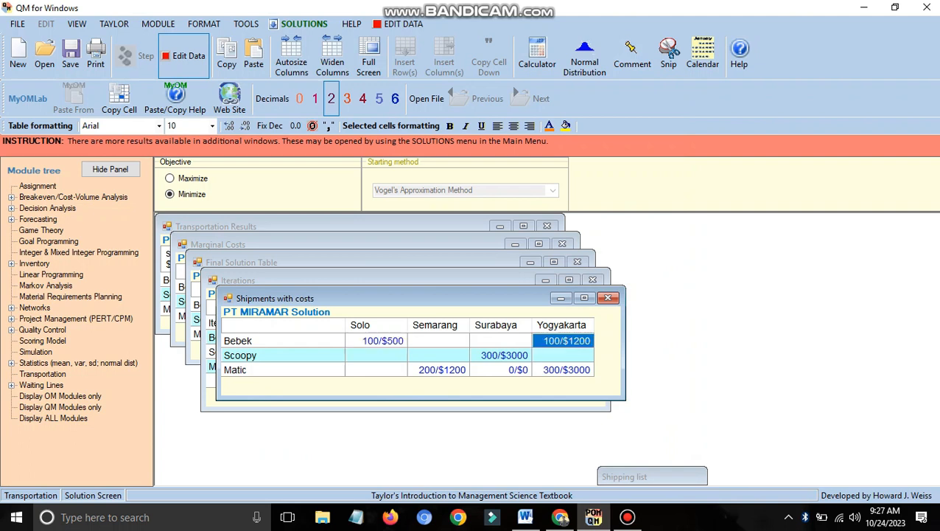
left_click(504, 355)
left_click(501, 370)
left_click(501, 355)
left_click(439, 370)
left_click(563, 370)
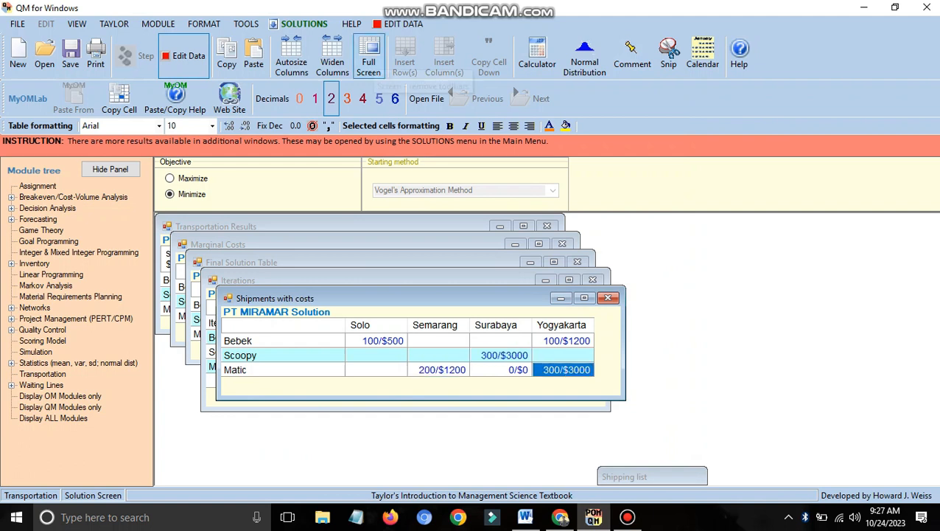
Open the Shipping list report and move its window in front of the other reports so the whole table is readable.
left_click(304, 23)
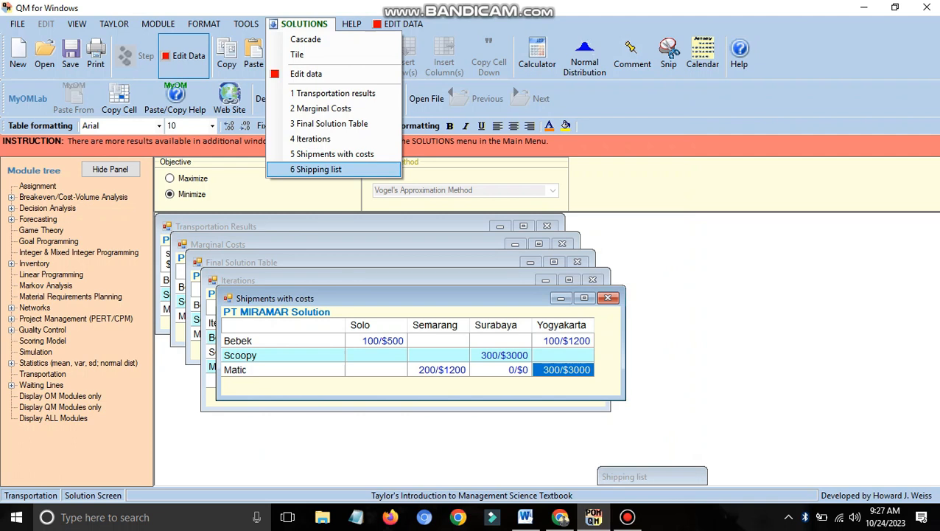
left_click(317, 170)
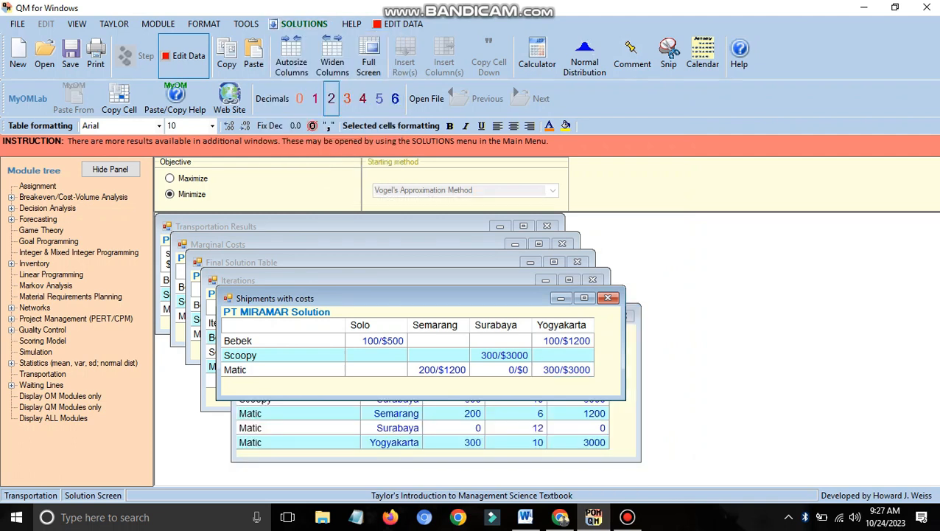
left_click_drag(413, 316, 379, 229)
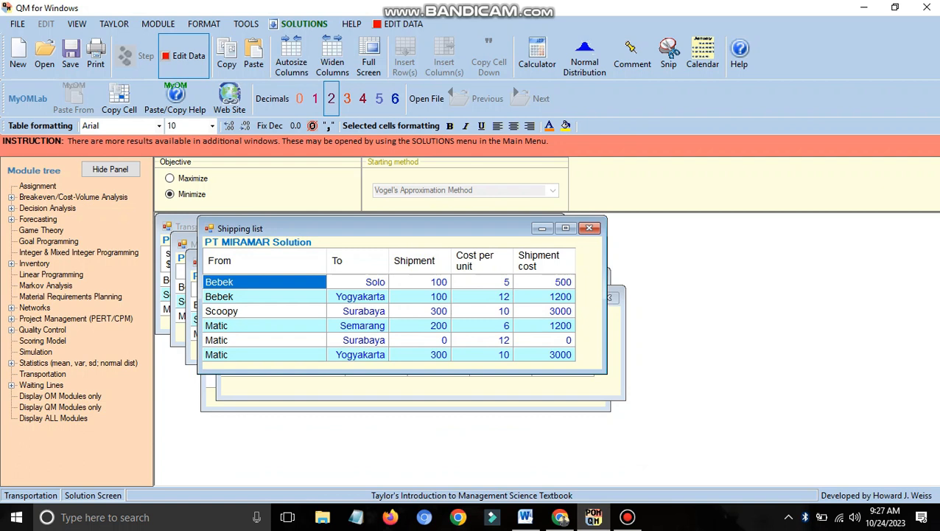
Examine the Bebek-to-Solo route in the Shipping list, including its destination, shipment, cost per unit and shipment cost.
left_click(264, 296)
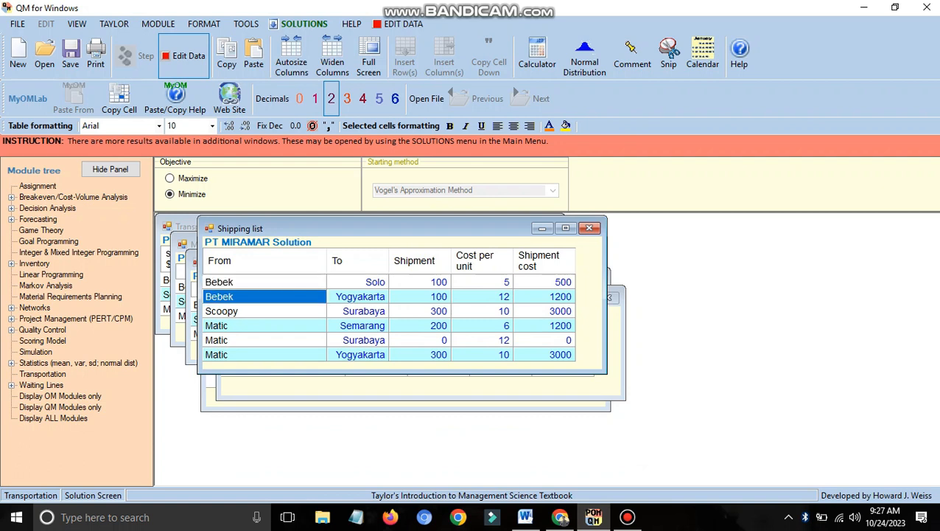
left_click(358, 282)
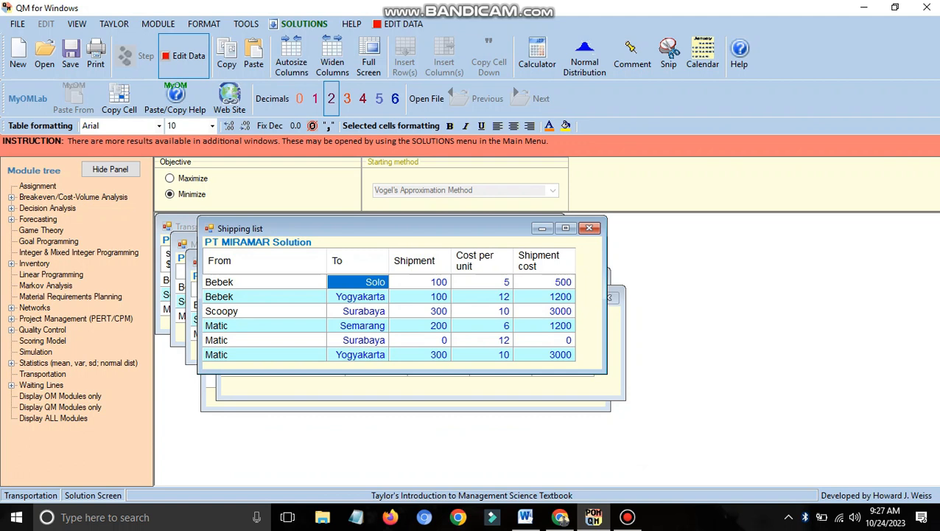
left_click(420, 282)
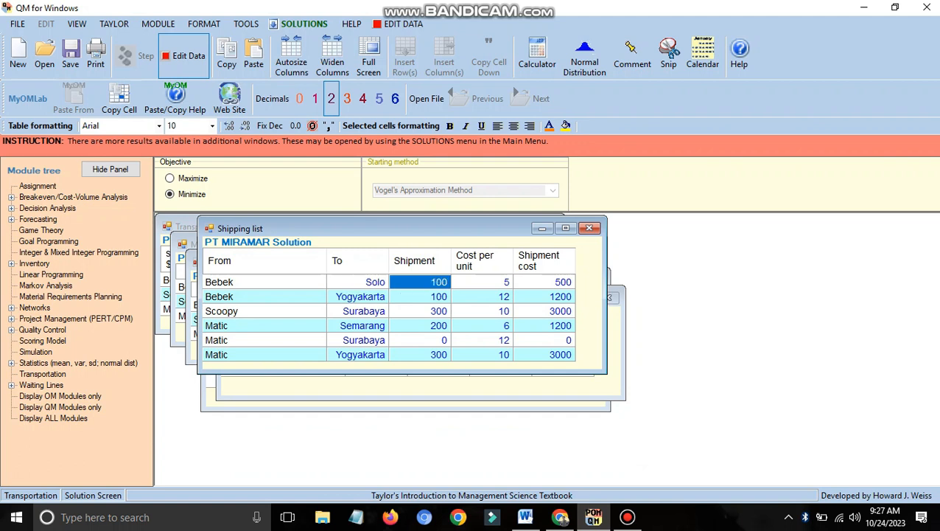
left_click(483, 282)
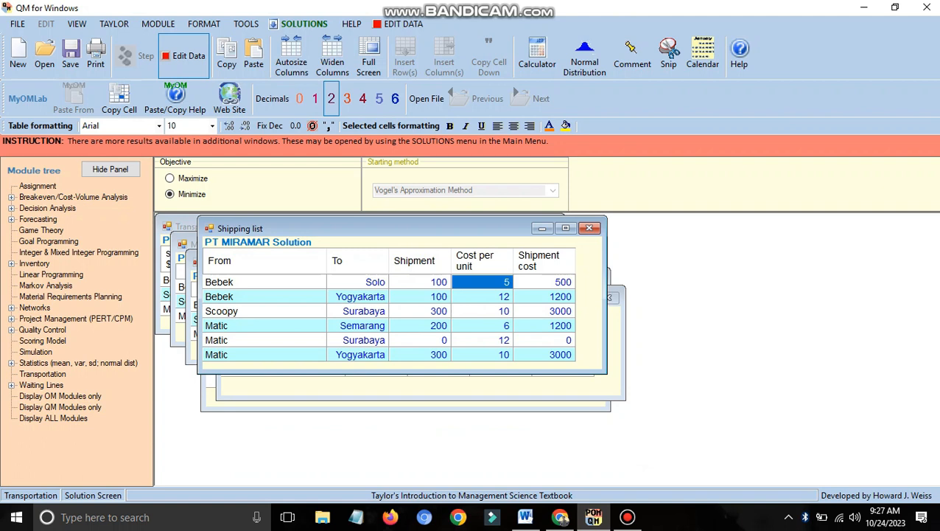
left_click(546, 282)
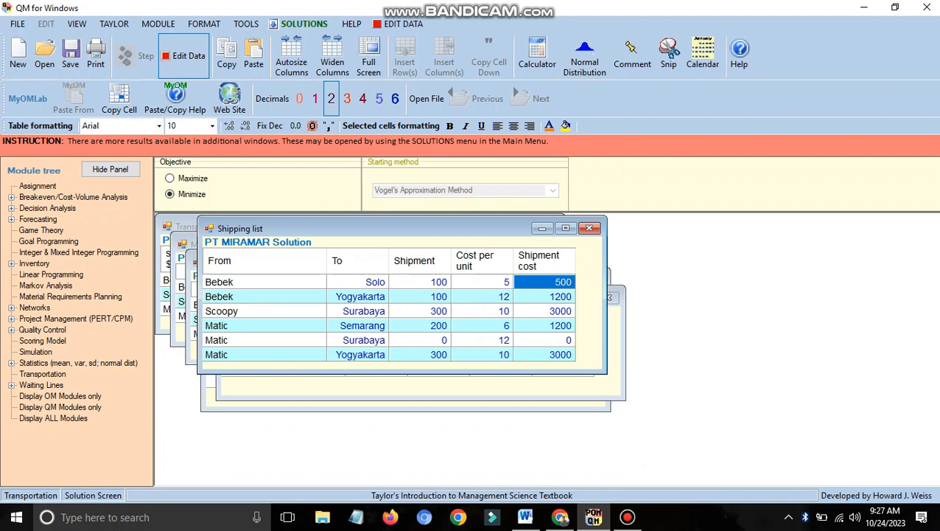
Go through the origins in the Shipping list from Bebek's Yogyakarta row down to Scoopy and Matic.
left_click(250, 296)
left_click(250, 311)
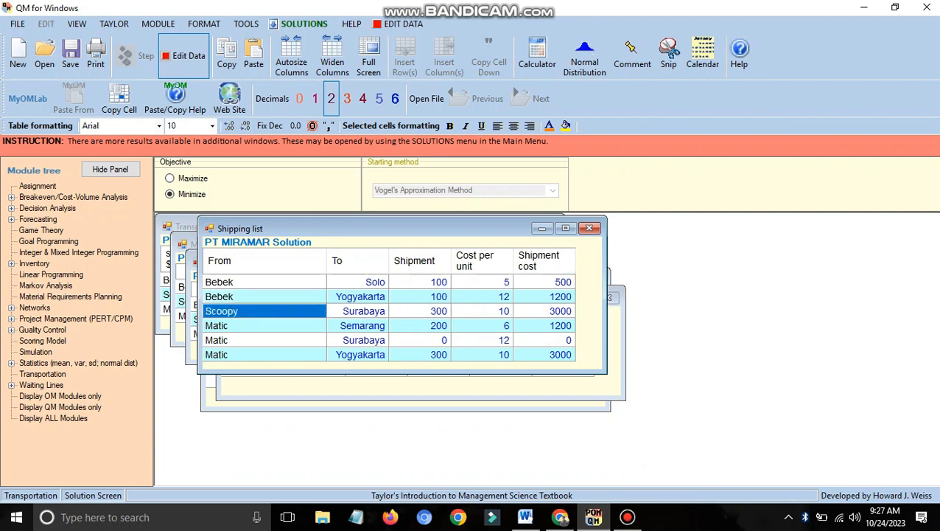
left_click(250, 326)
left_click(250, 339)
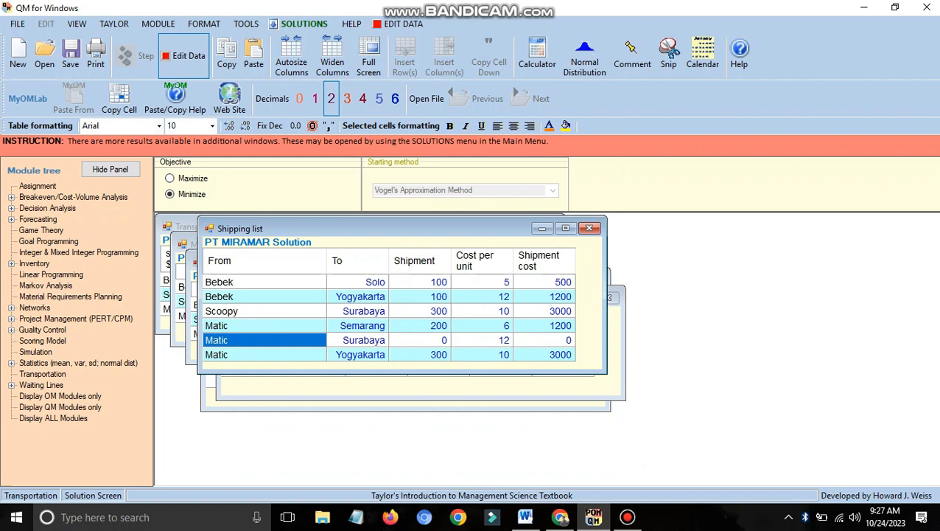
Examine the destinations, shipments and costs of Bebek's Yogyakarta route, plus the shipment and cost per unit of Scoopy's Surabaya route.
left_click(359, 282)
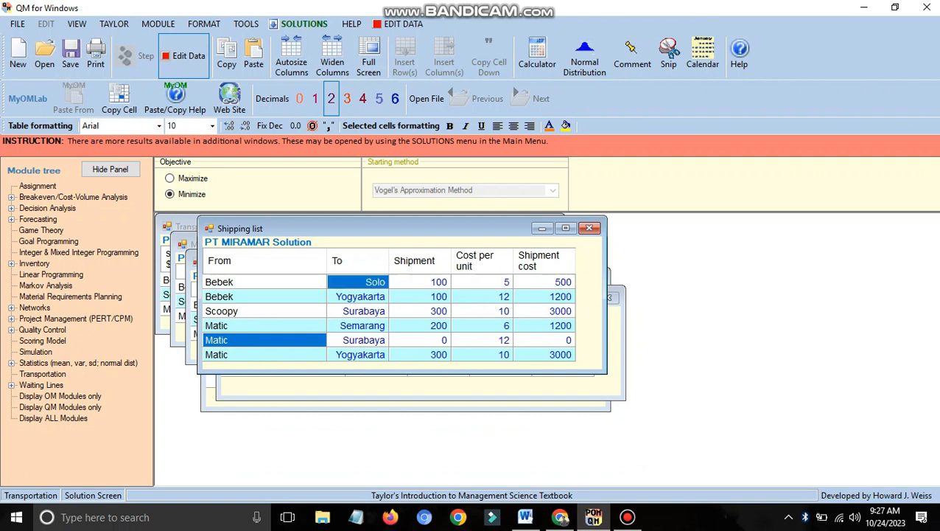
left_click(359, 296)
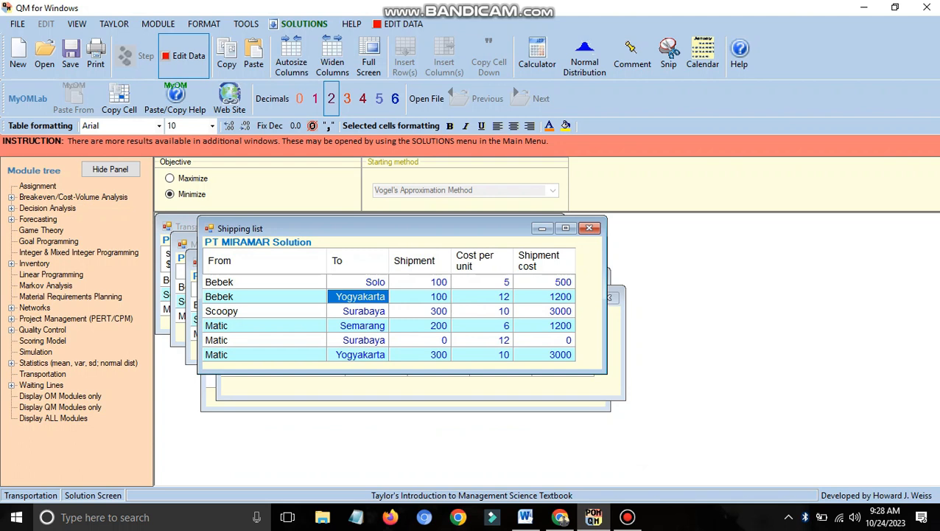
left_click(420, 297)
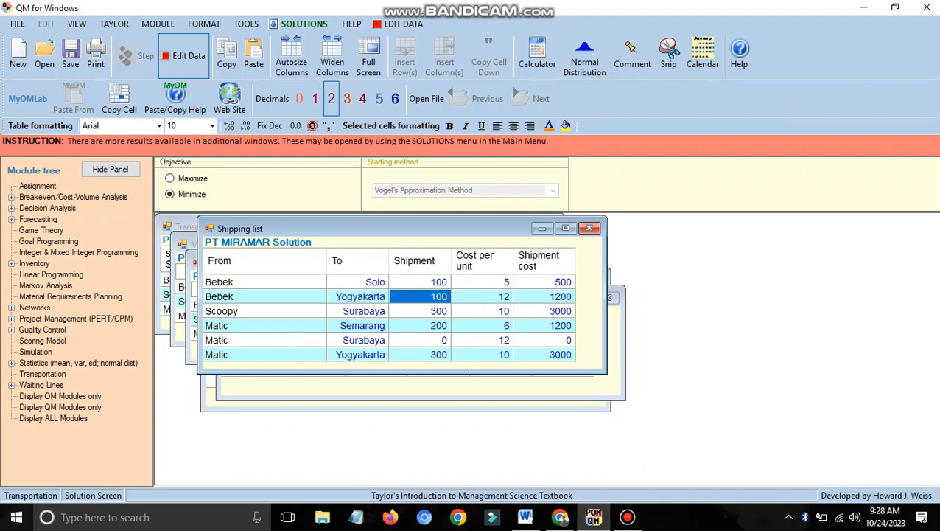
left_click(482, 297)
left_click(544, 296)
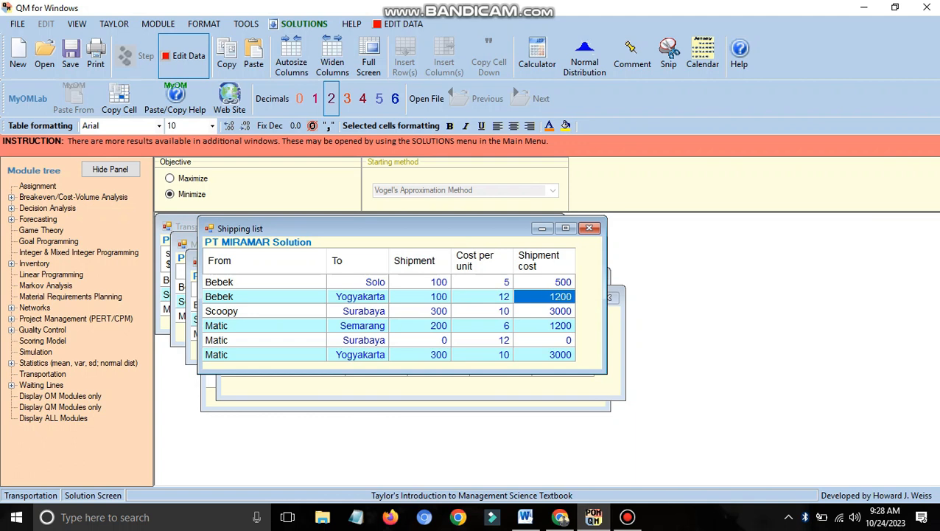
left_click(420, 311)
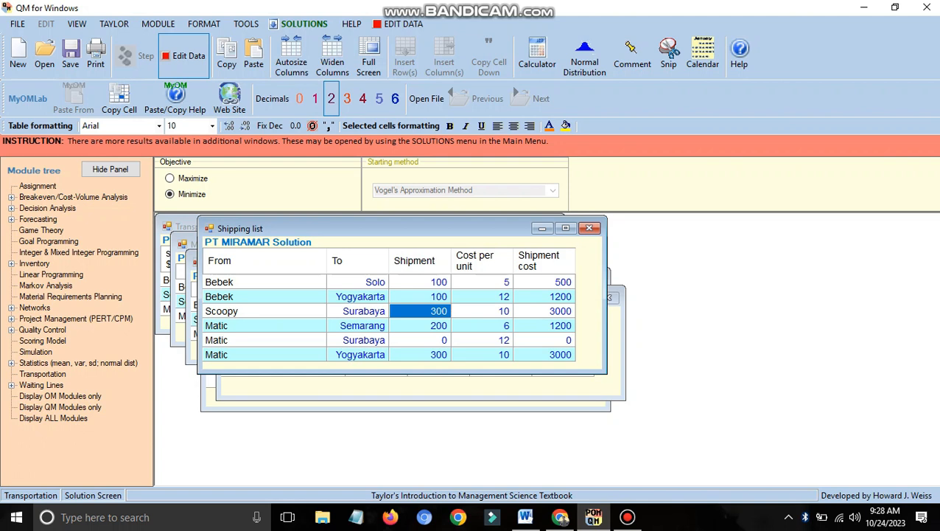
left_click(483, 311)
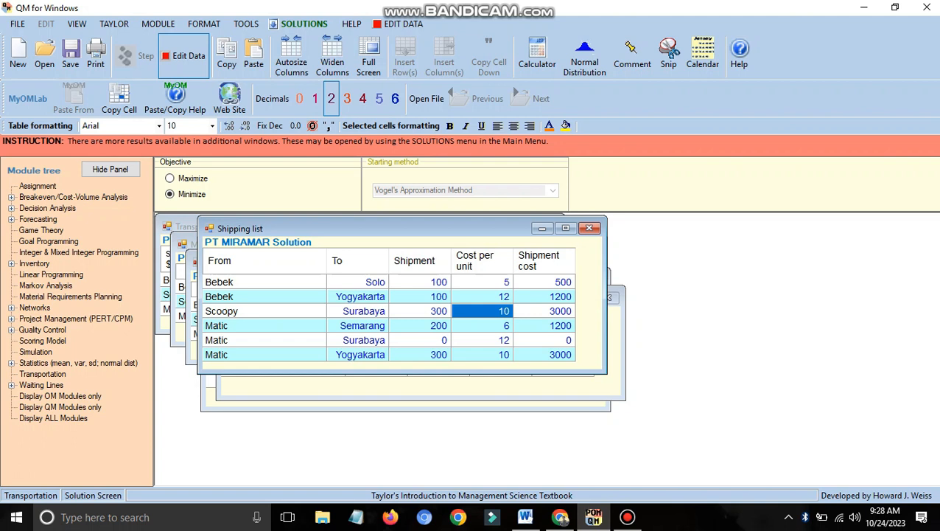
left_click(627, 517)
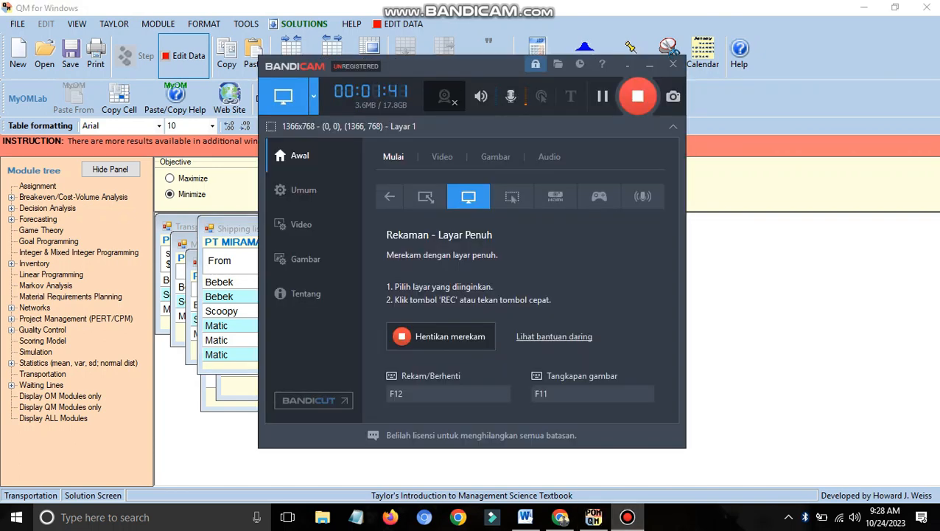